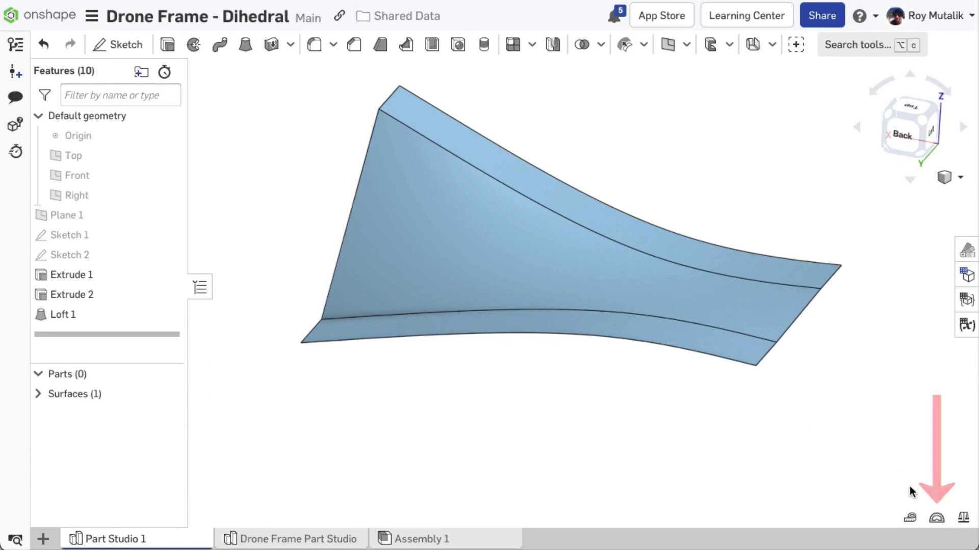
Open the analysis tools menu at the viewport's bottom right to reveal Dihedral analysis
click(937, 519)
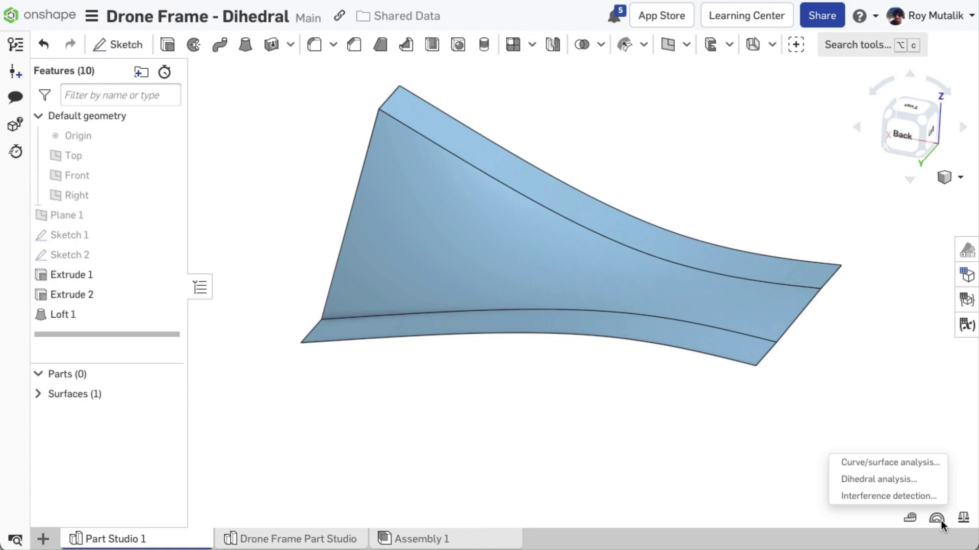
Run Dihedral analysis on the Extrude 1 and Extrude 2 edges (max 48.753°, min 0.071°)
click(912, 480)
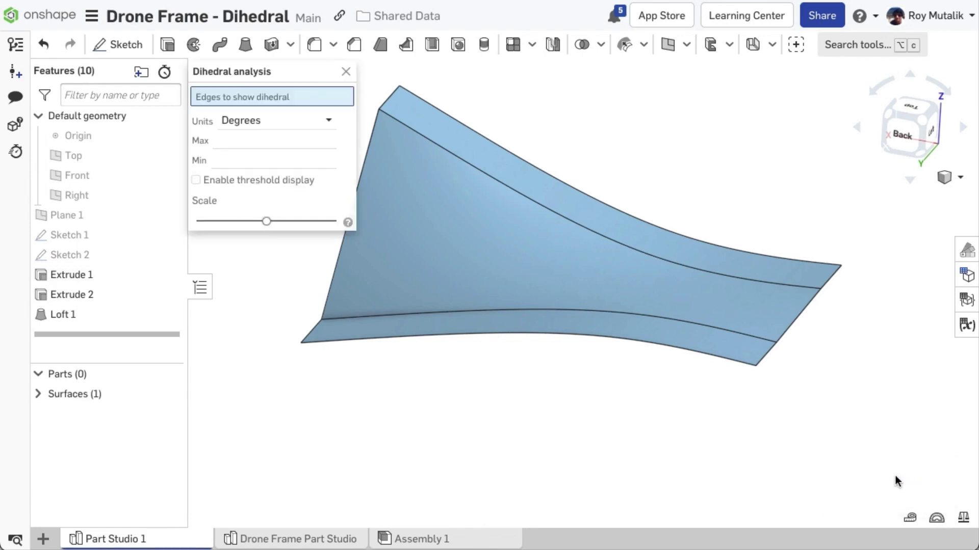
click(793, 284)
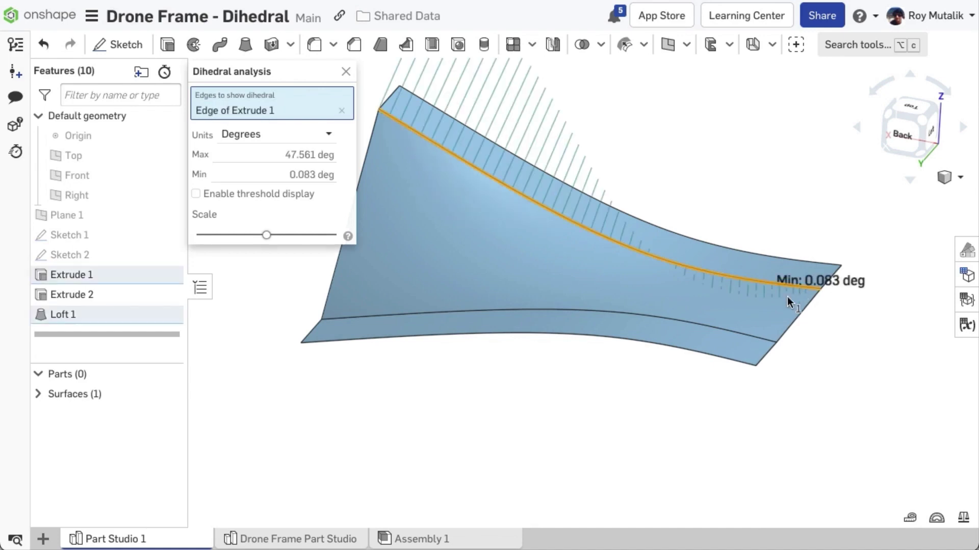
click(742, 339)
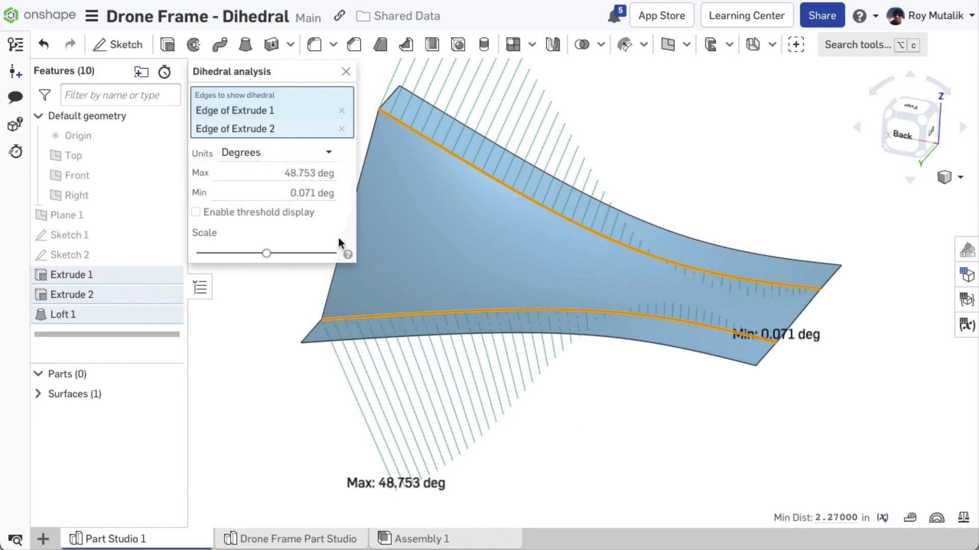
Enable threshold display with a 20° high and 10° low threshold, and adjust the comb scale
click(282, 213)
click(297, 233)
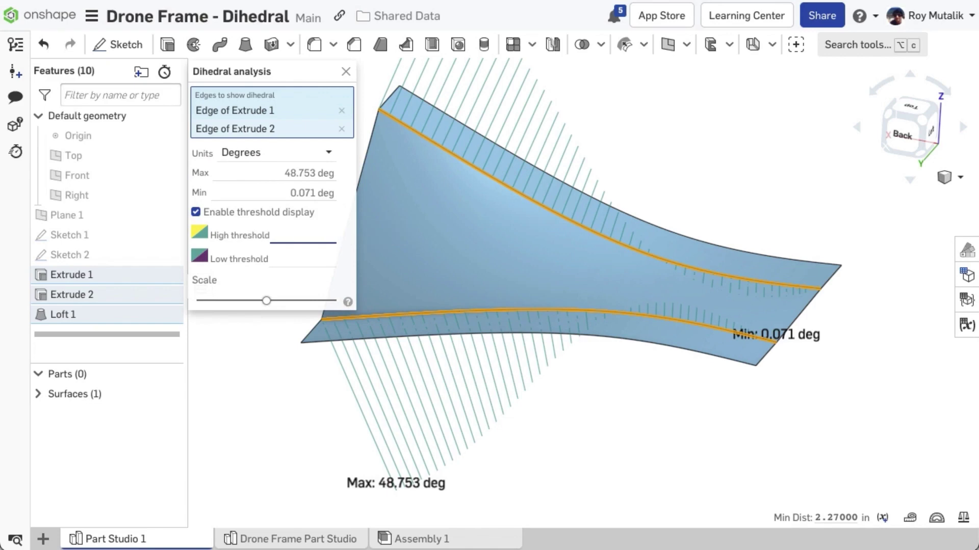
text(20)
key(Return)
click(298, 257)
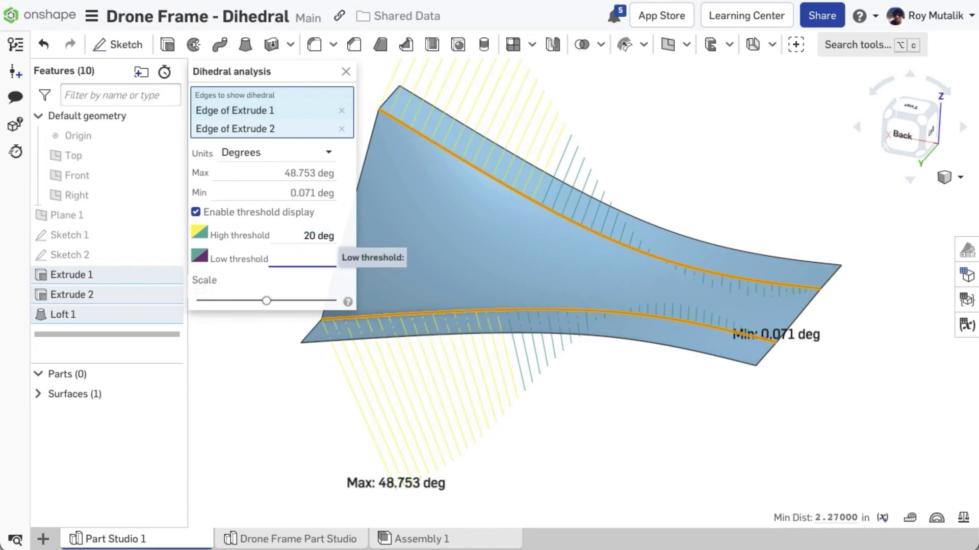
text(10)
key(Return)
click(628, 420)
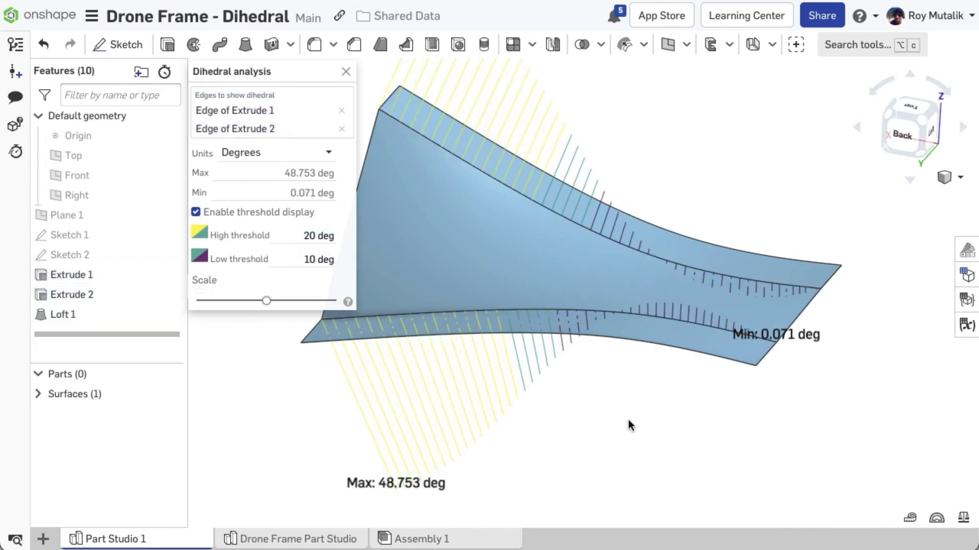
mouse_move(266, 302)
mouse_down()
mouse_move(288, 302)
mouse_move(257, 302)
mouse_up()
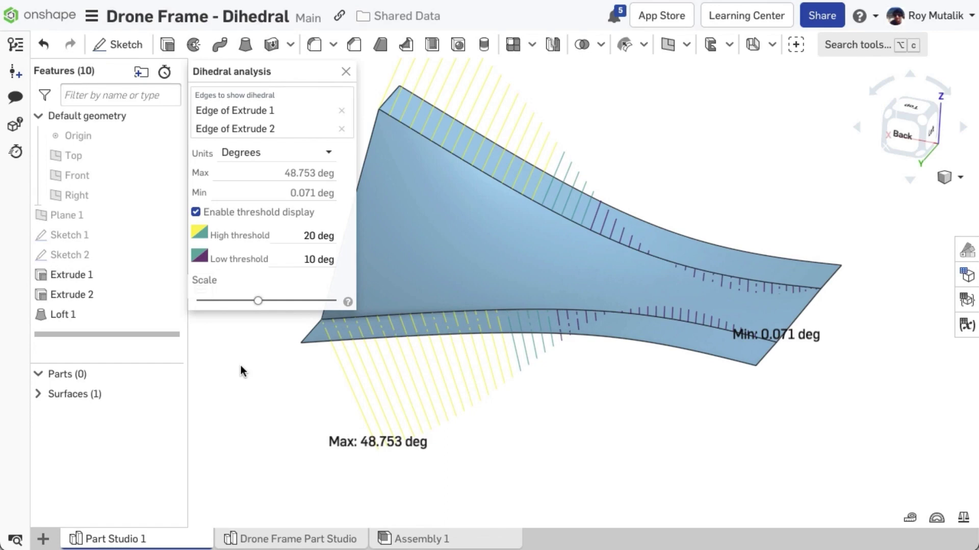
In the Drone Frame Part Studio, run Dihedral analysis on two adjoining arm edges (0.393° max)
click(295, 539)
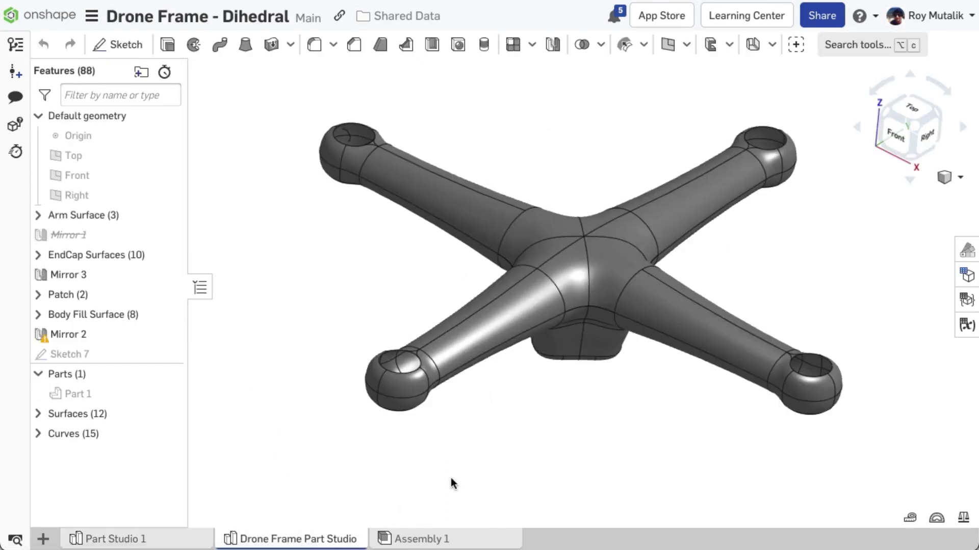
click(936, 517)
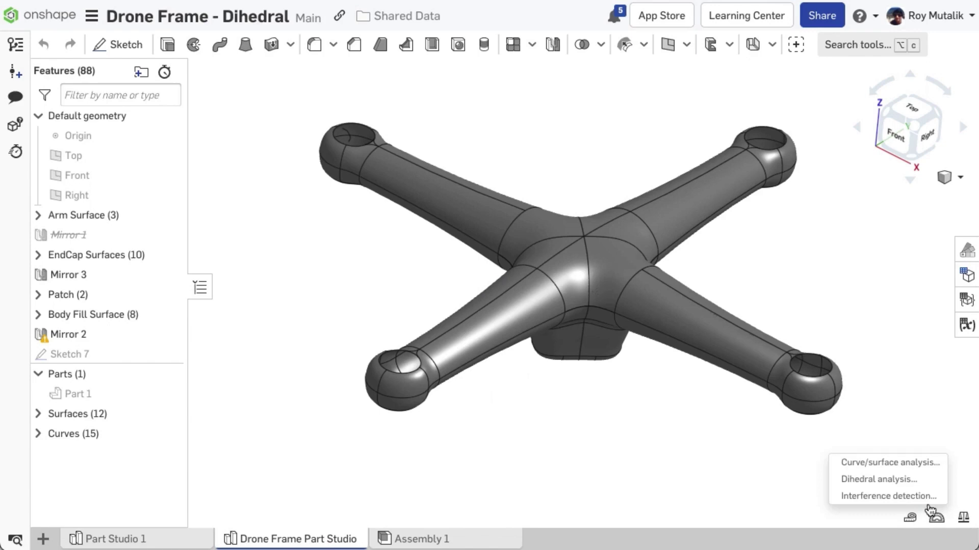
click(915, 479)
click(733, 365)
click(779, 389)
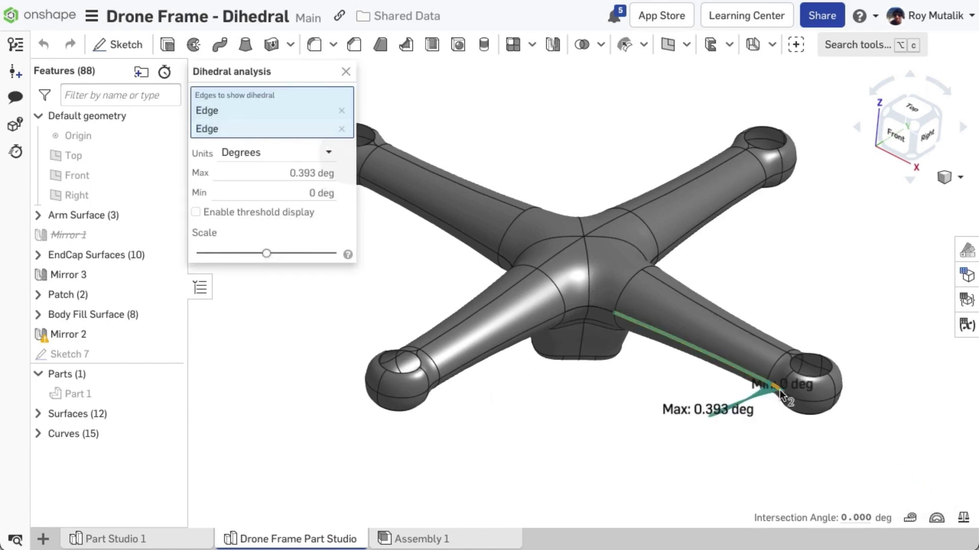
scroll(779, 389, up, 4)
right_drag(779, 389, 742, 461)
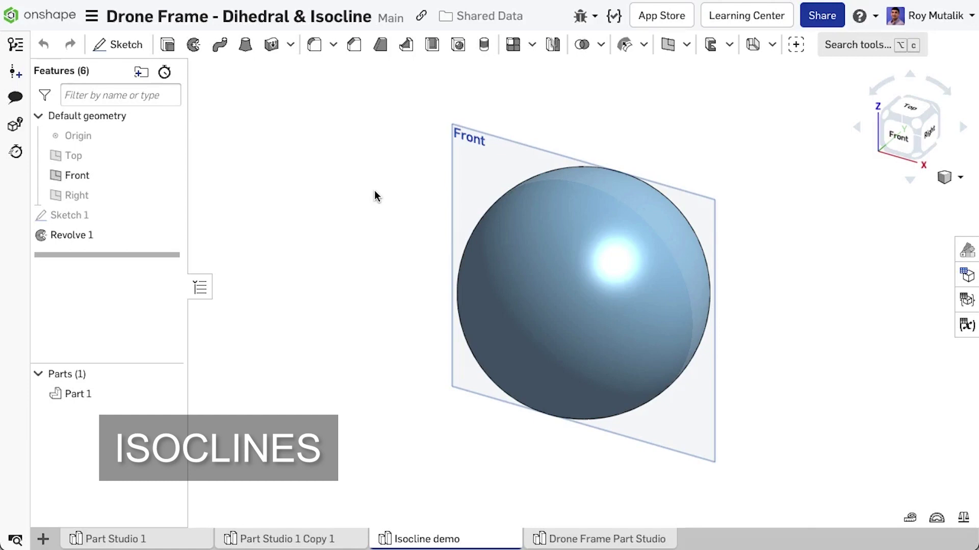
Start an Isocline on the sphere face with the Front plane as its direction
key(alt+c)
text(iso)
key(Return)
click(528, 262)
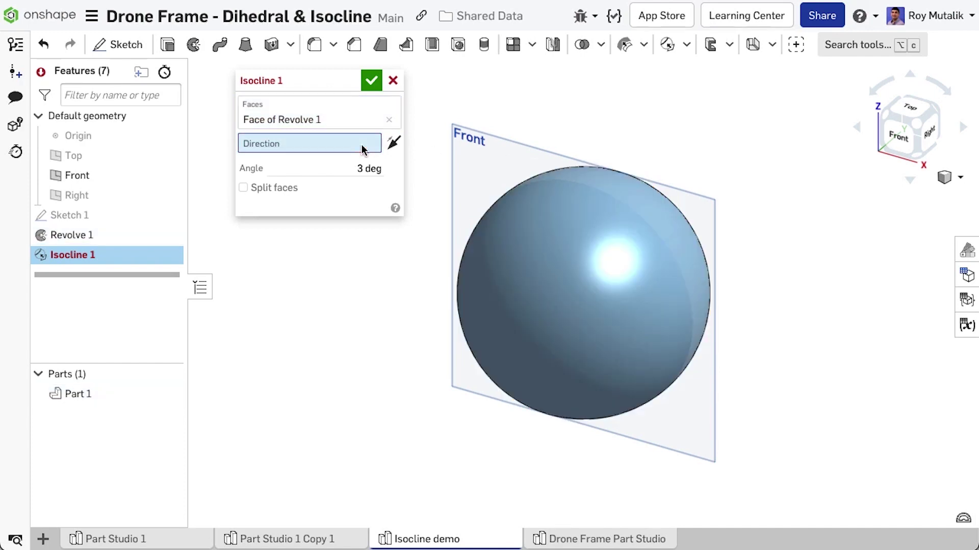
click(486, 146)
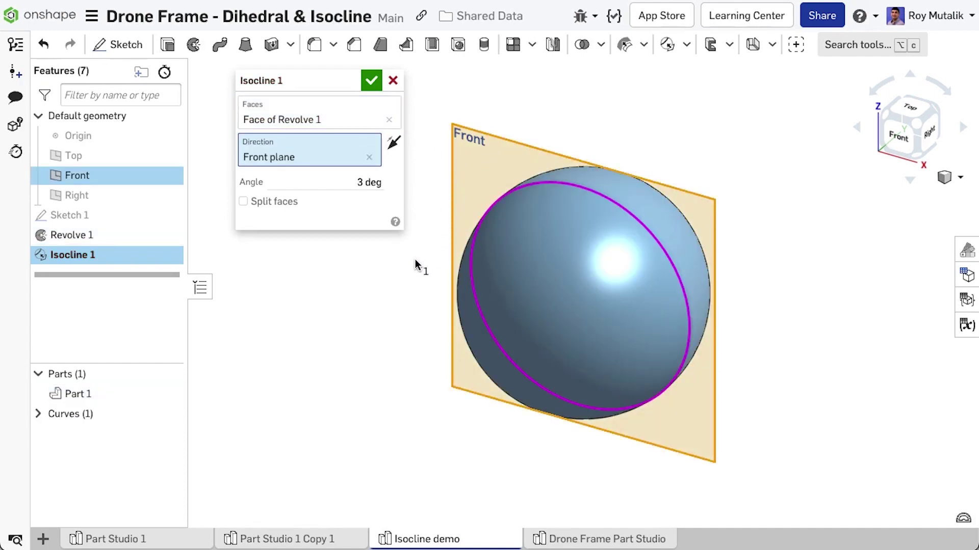
right_drag(415, 259, 388, 286)
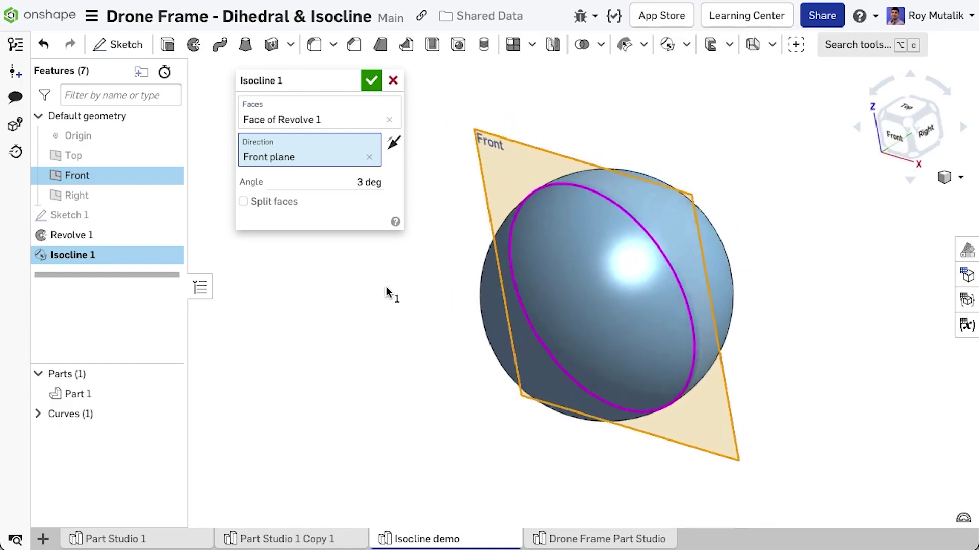
Raise the isocline angle through 10° and 20° to 50°
click(353, 182)
text(10)
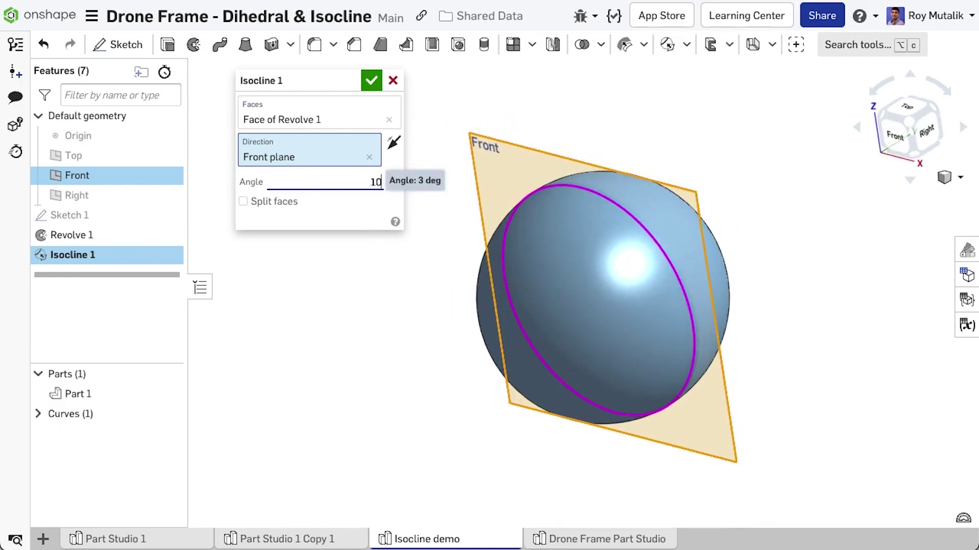
key(Return)
text(2)
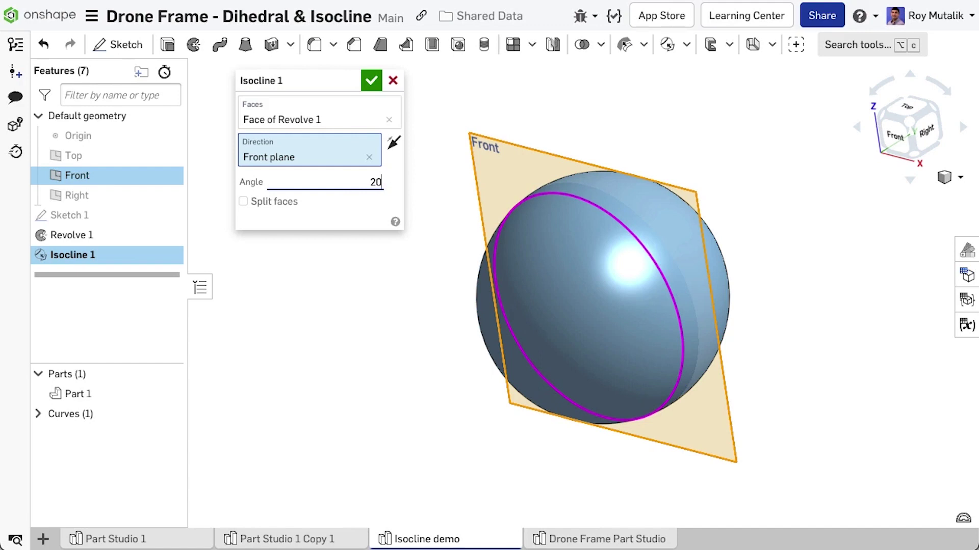
text(0)
key(Return)
text(5)
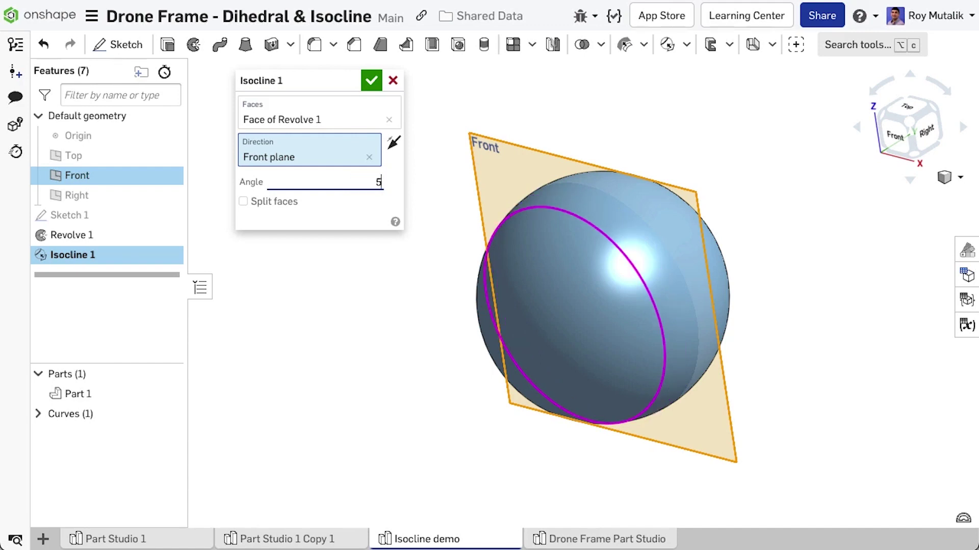
text(0)
key(Return)
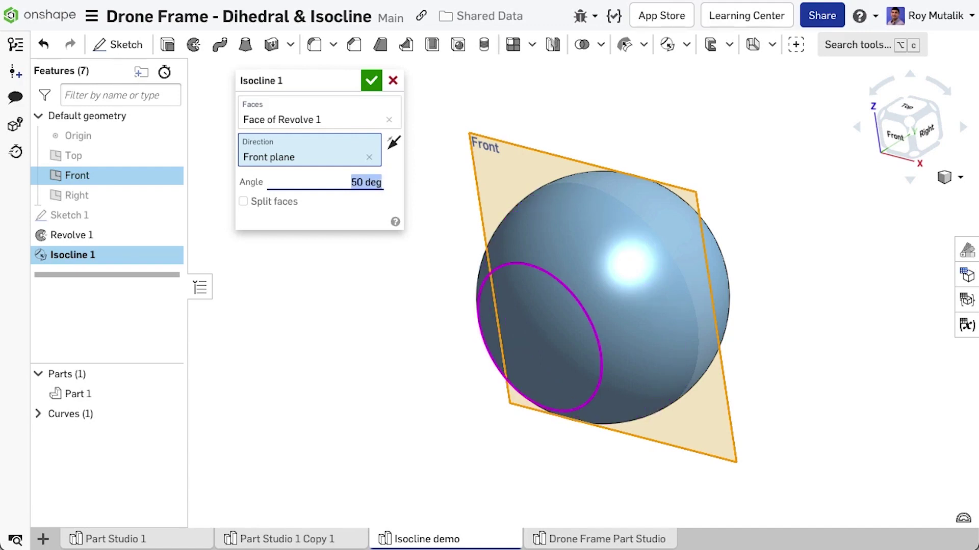
mouse_move(367, 371)
right_down()
mouse_move(334, 376)
mouse_move(352, 371)
right_up()
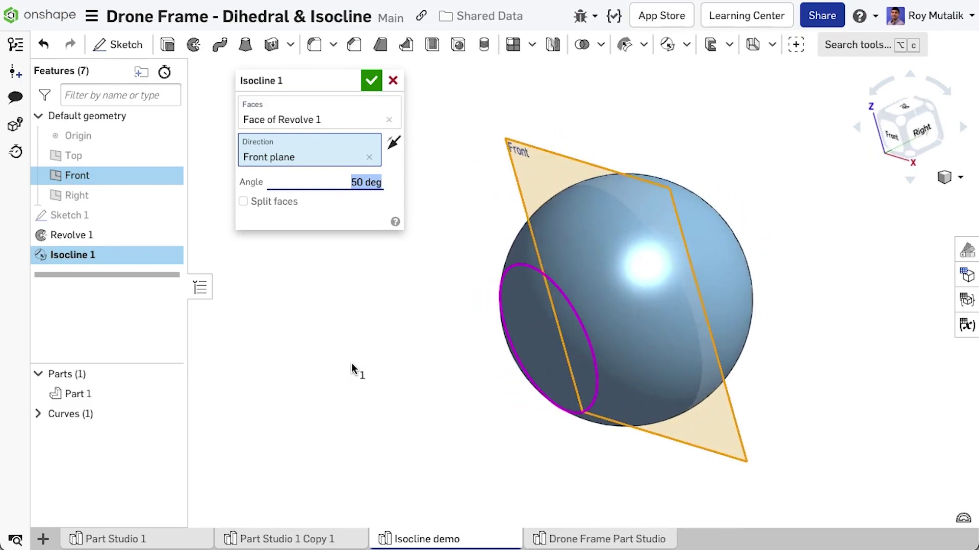
Keep the isocline's original direction, enable Split faces, and confirm Isocline 1
click(394, 144)
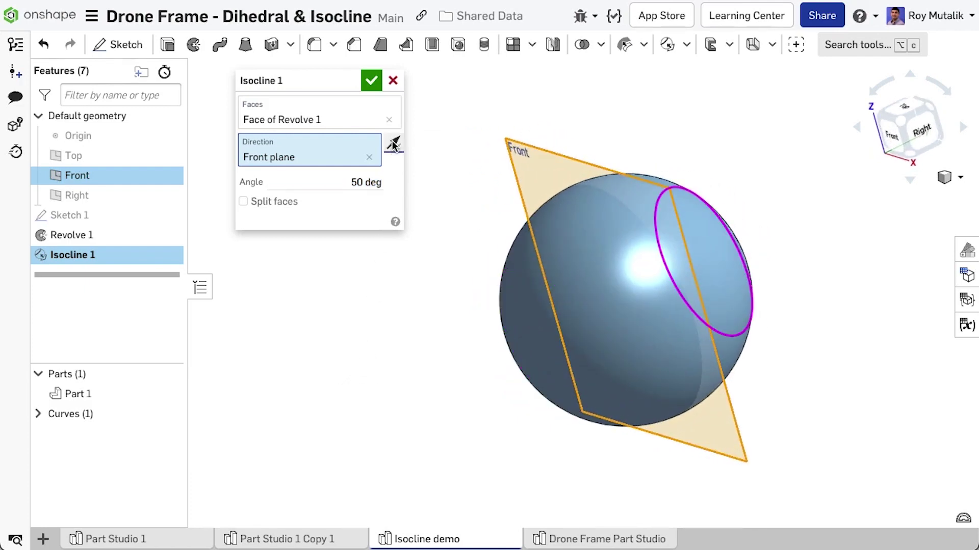
click(394, 145)
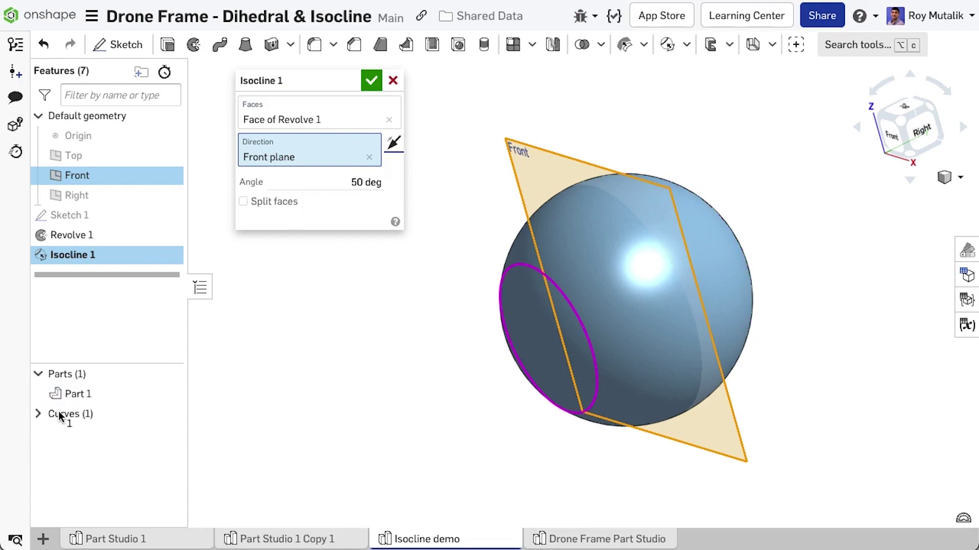
click(39, 415)
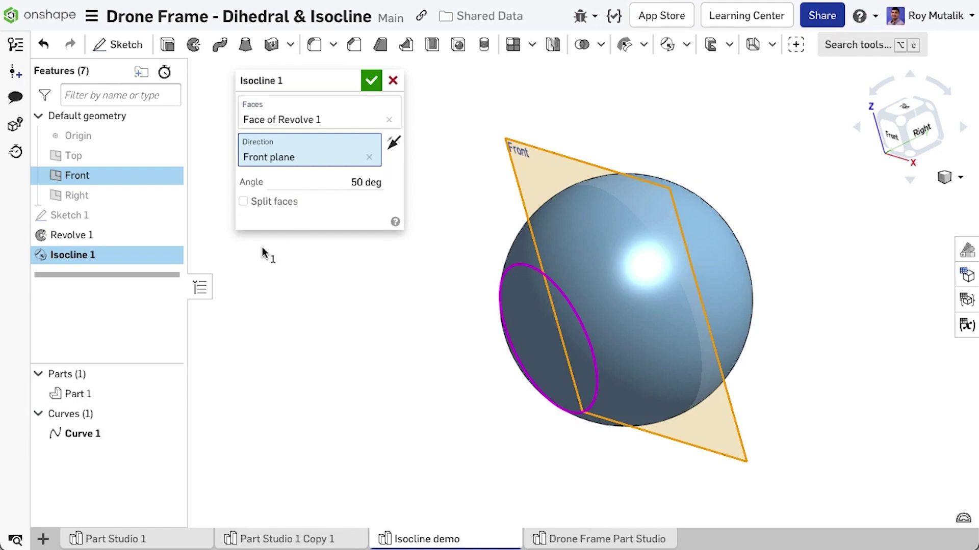
click(279, 206)
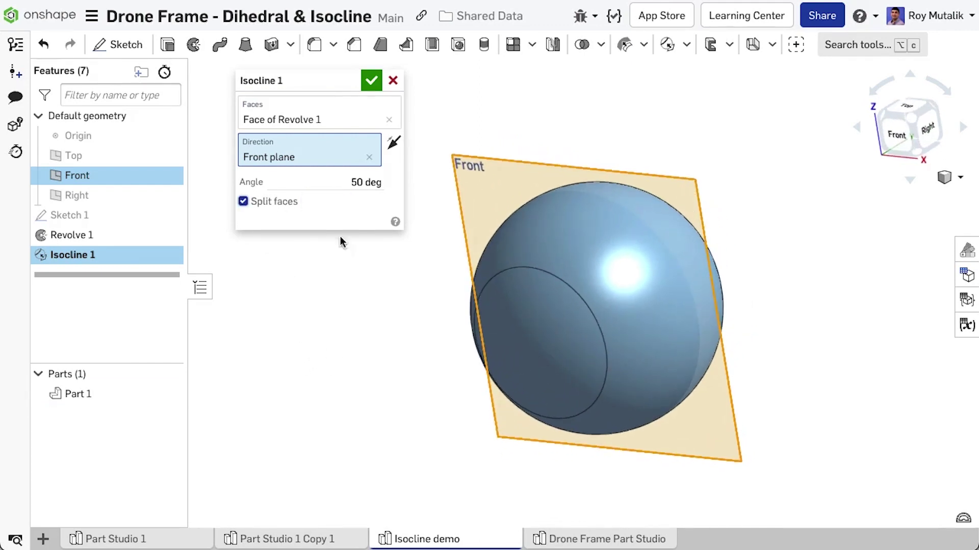
click(371, 80)
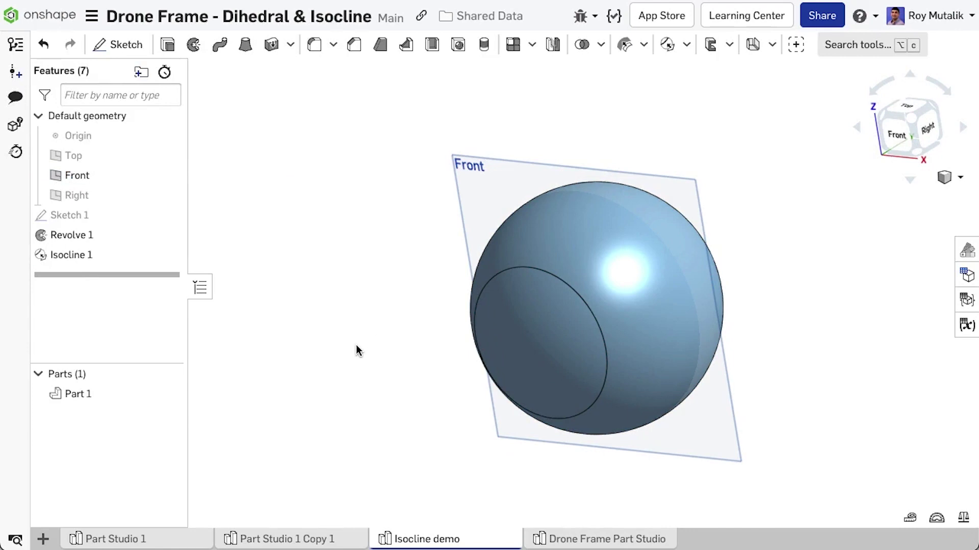
click(565, 538)
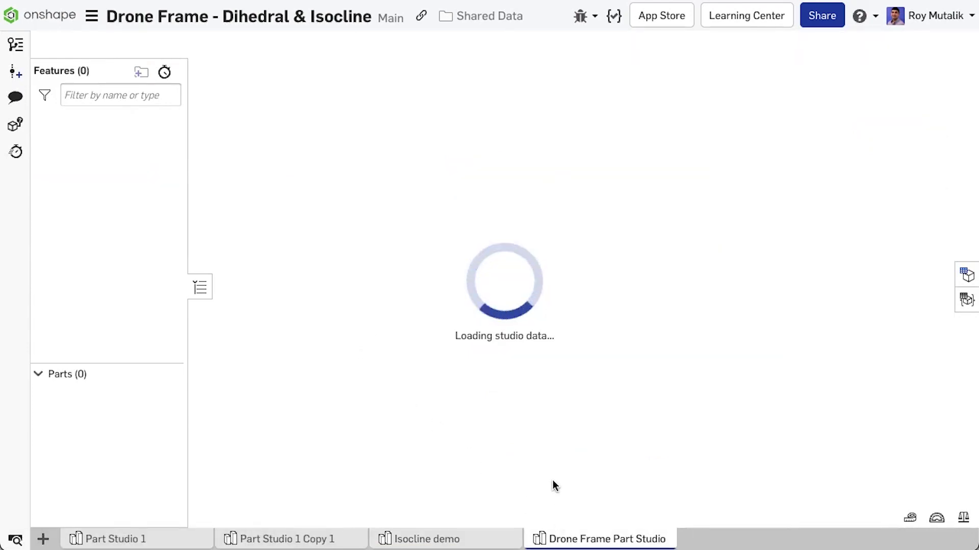
Start an Isocline feature on the two central hub faces of the drone frame
scroll(125, 301, down, 10)
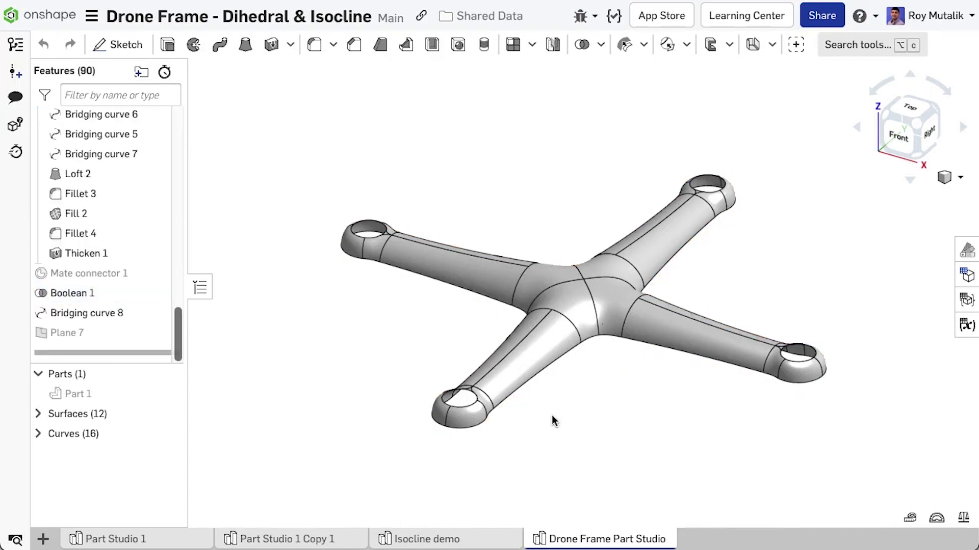
scroll(611, 339, up, 5)
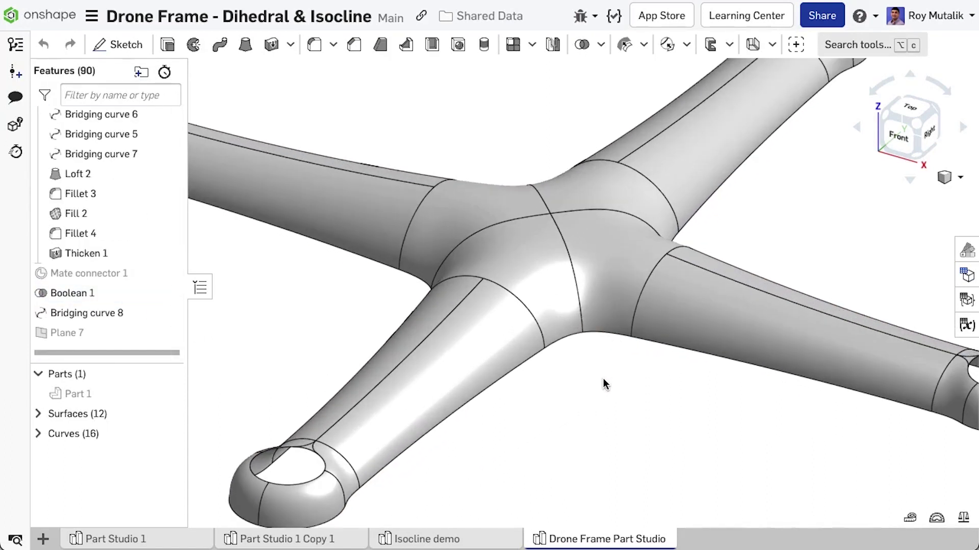
key(alt+c)
text(iso)
key(Return)
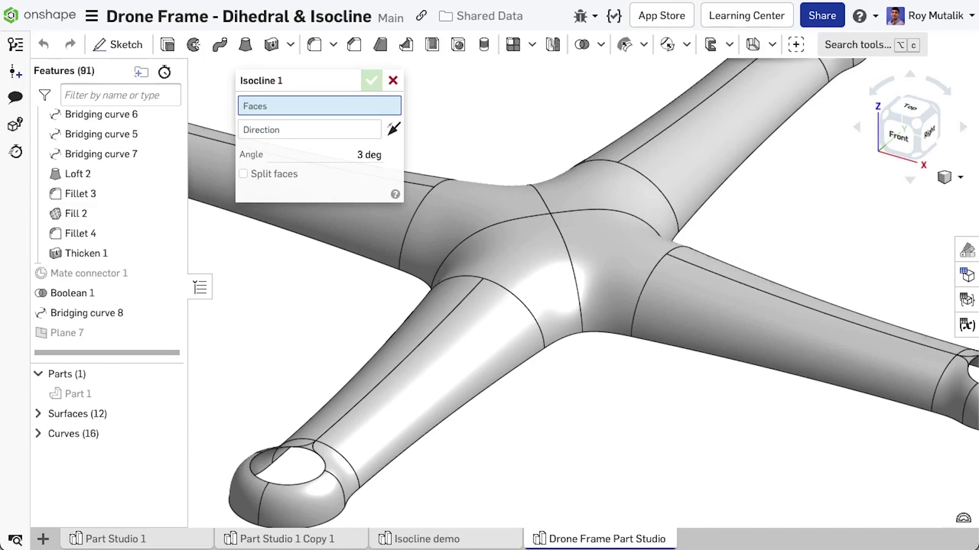
click(609, 310)
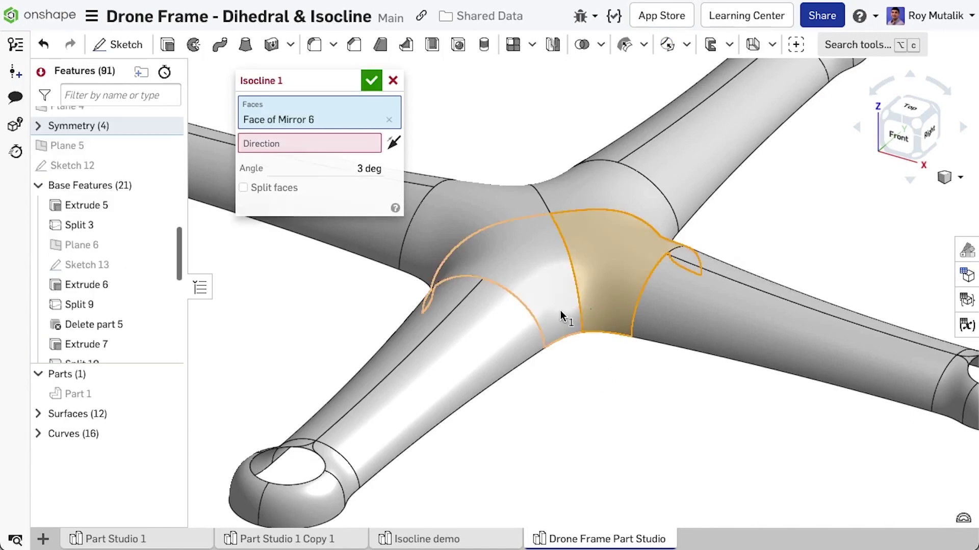
click(561, 310)
Set the isocline direction to Plane 7, angle 25°, enable Split faces, and confirm
click(319, 161)
scroll(107, 301, down, 10)
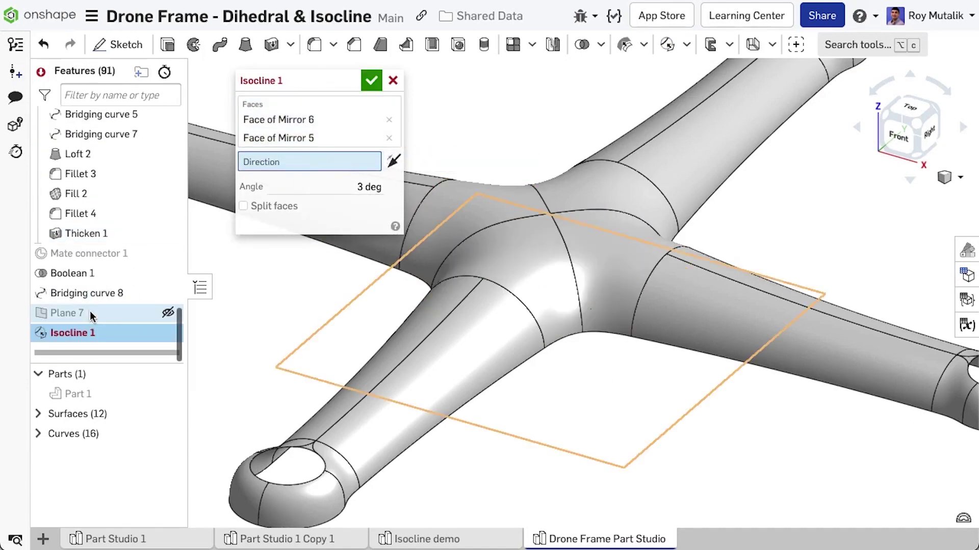
click(103, 313)
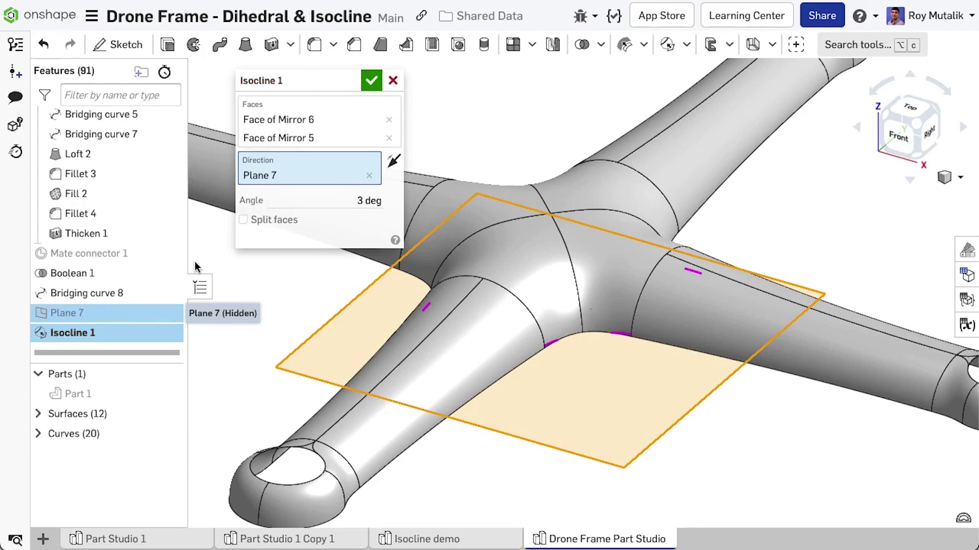
click(334, 202)
text(2)
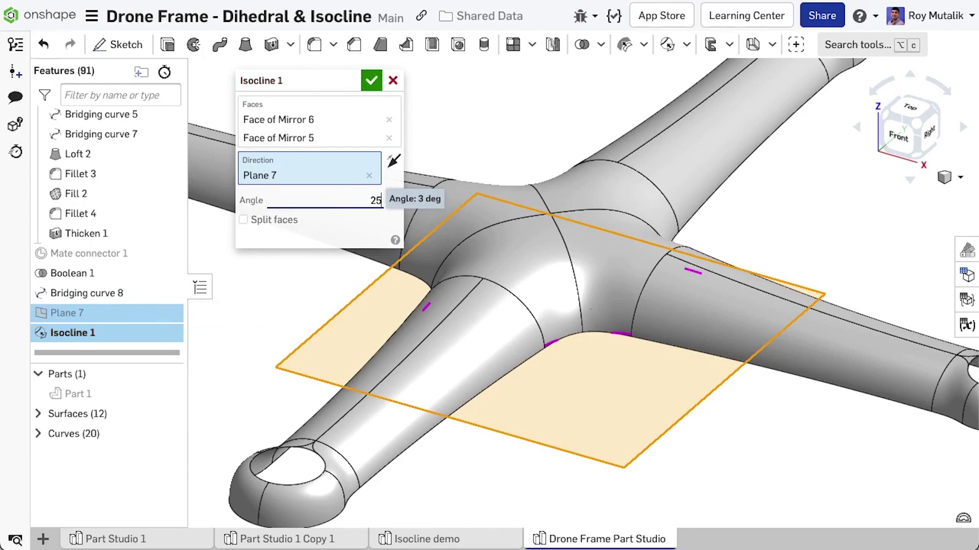
text(5)
key(Return)
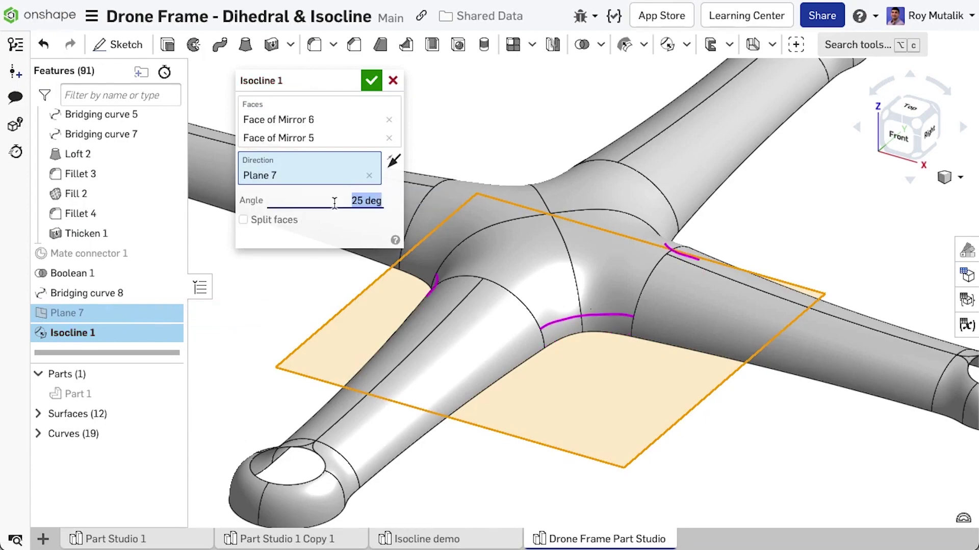
click(261, 221)
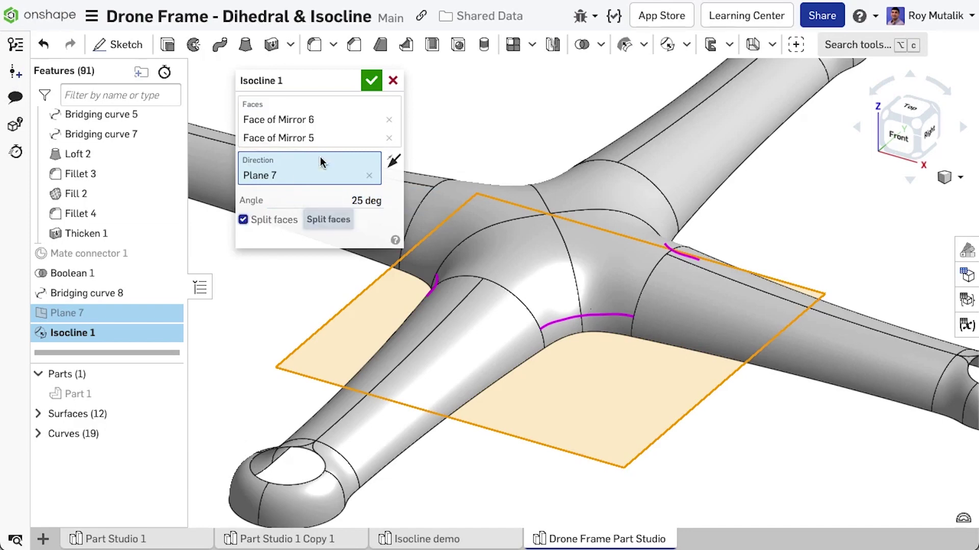
click(370, 80)
Delete the two split hub faces below the isoclines, leaving the gap open
key(alt+c)
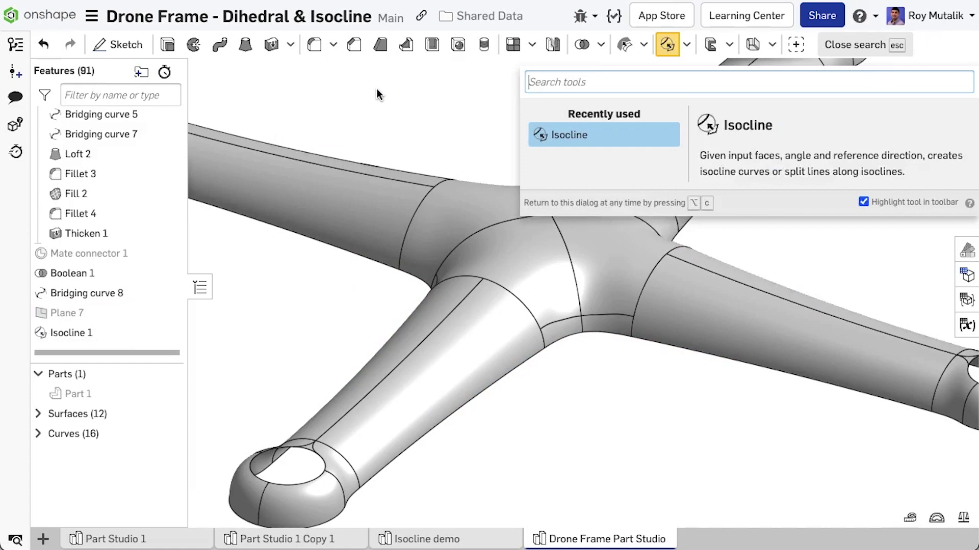
text(dele)
key(Down)
key(Return)
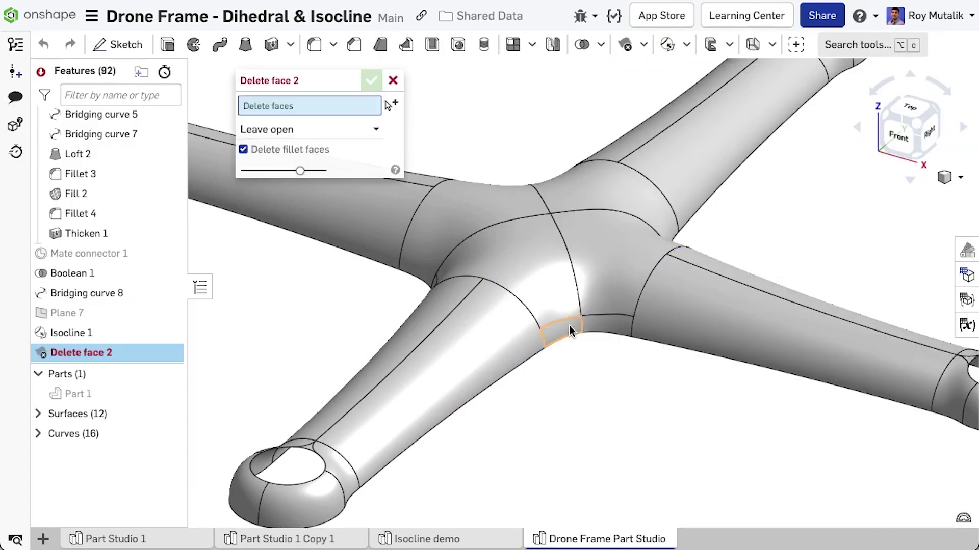
click(570, 325)
click(607, 322)
click(371, 81)
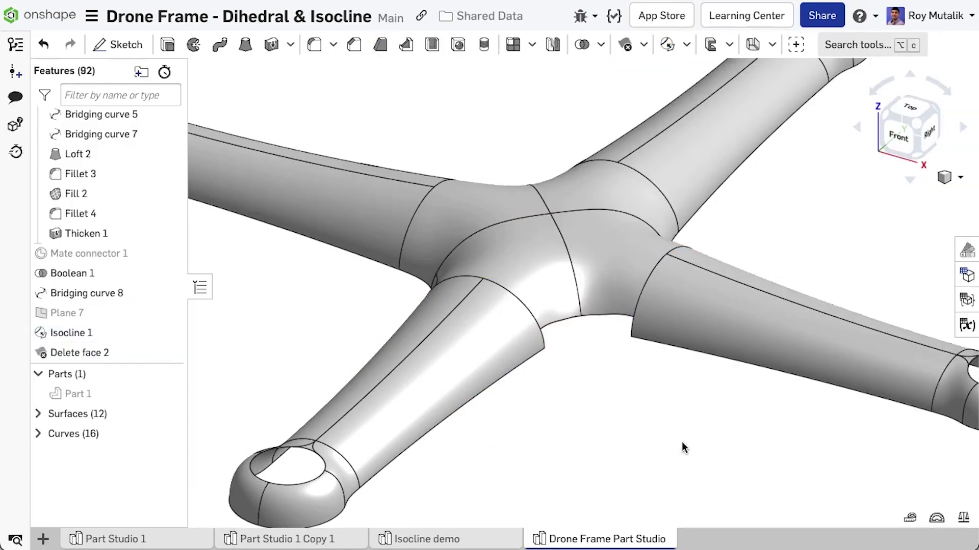
Expand the Curves list and zoom in on the open hub gap
click(39, 434)
scroll(111, 443, down, 5)
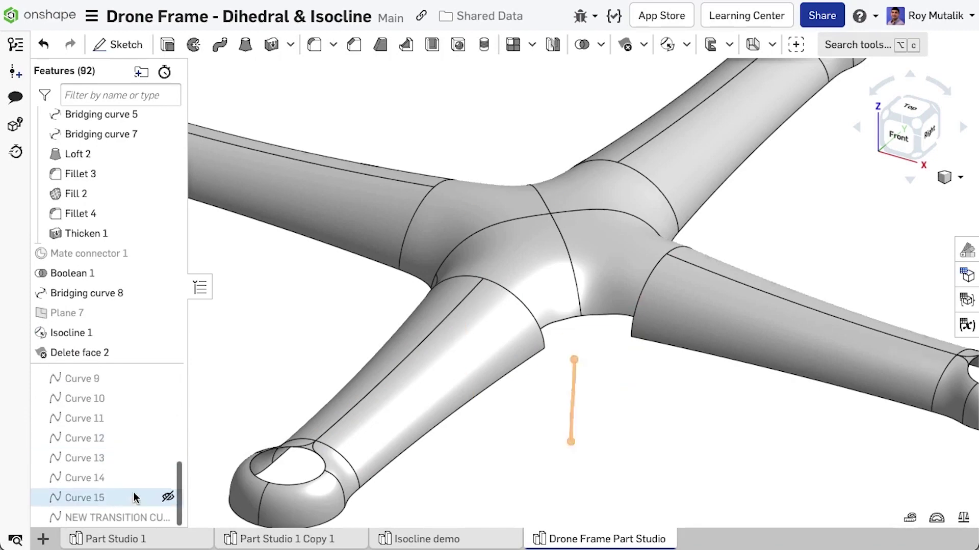
scroll(612, 322, up, 6)
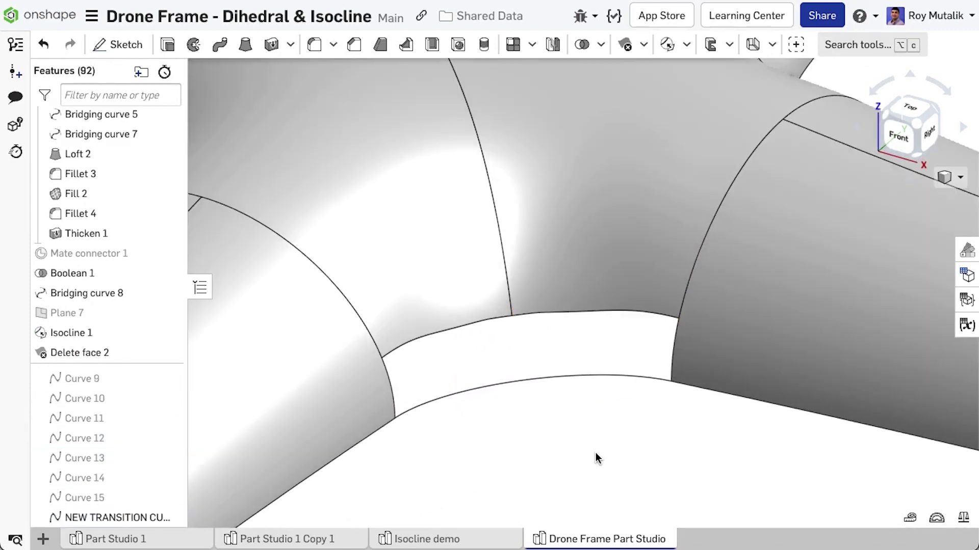
key(alt+c)
Create a Fill surface bounded by the arm, transition and two isocline edges
text(fill)
key(Return)
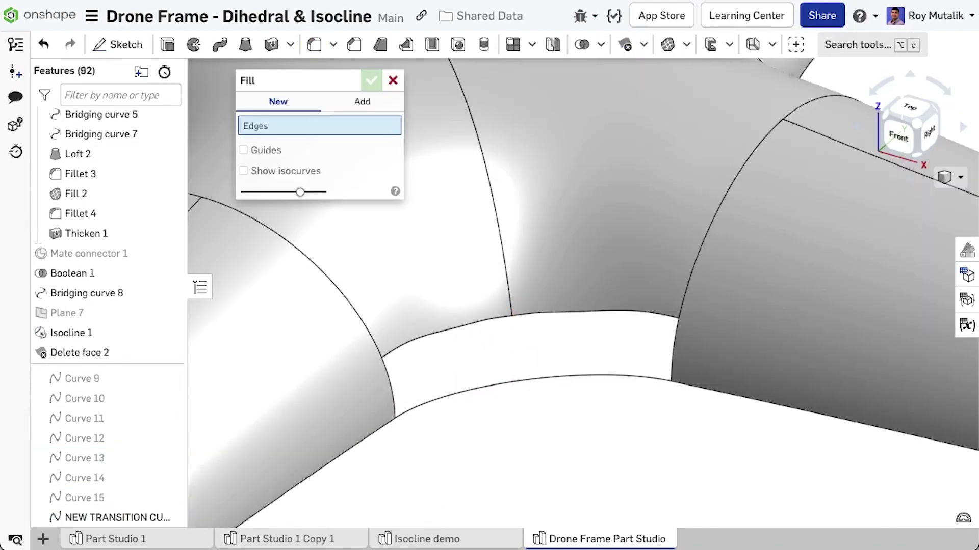
click(671, 365)
click(662, 380)
click(397, 378)
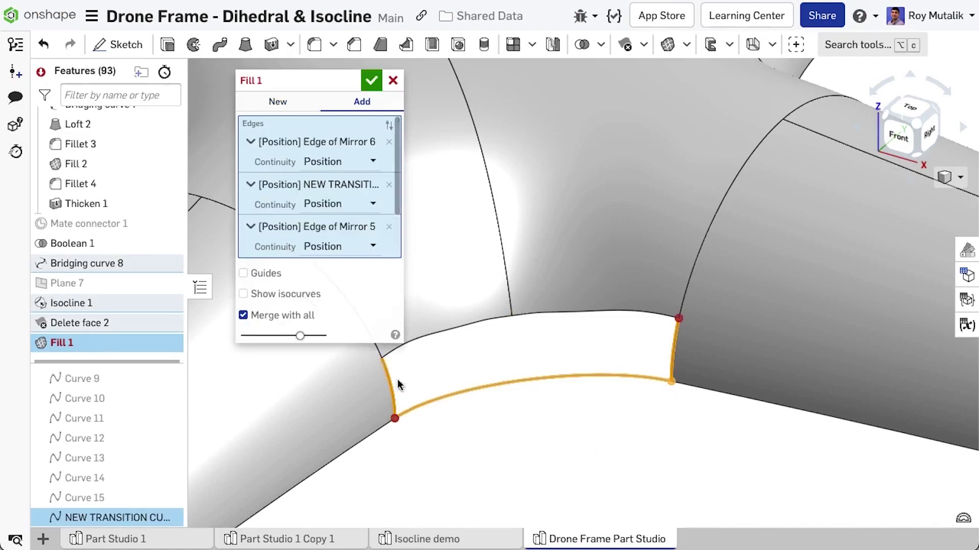
click(474, 323)
click(576, 312)
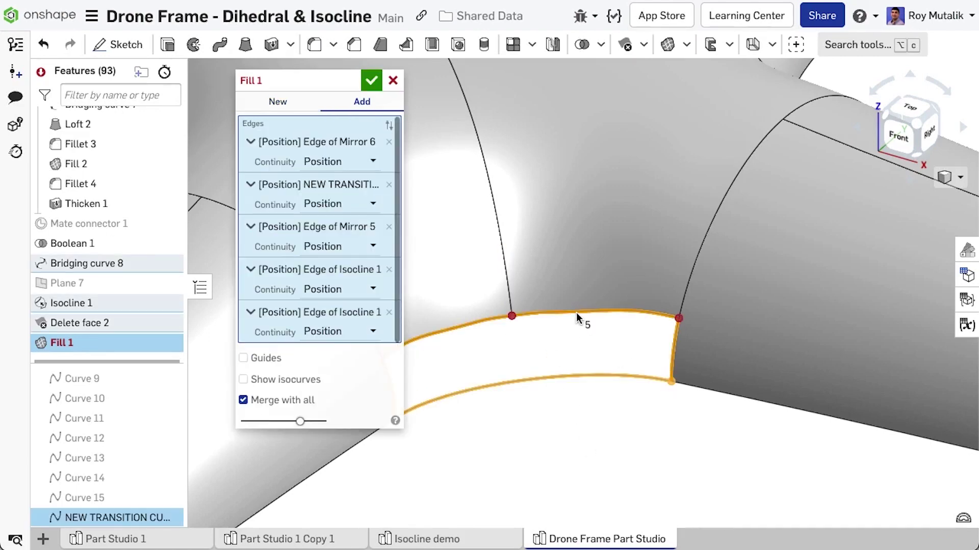
Set both isocline edges' continuity to Curvature and confirm Fill 1
click(356, 289)
click(349, 352)
click(356, 358)
click(349, 421)
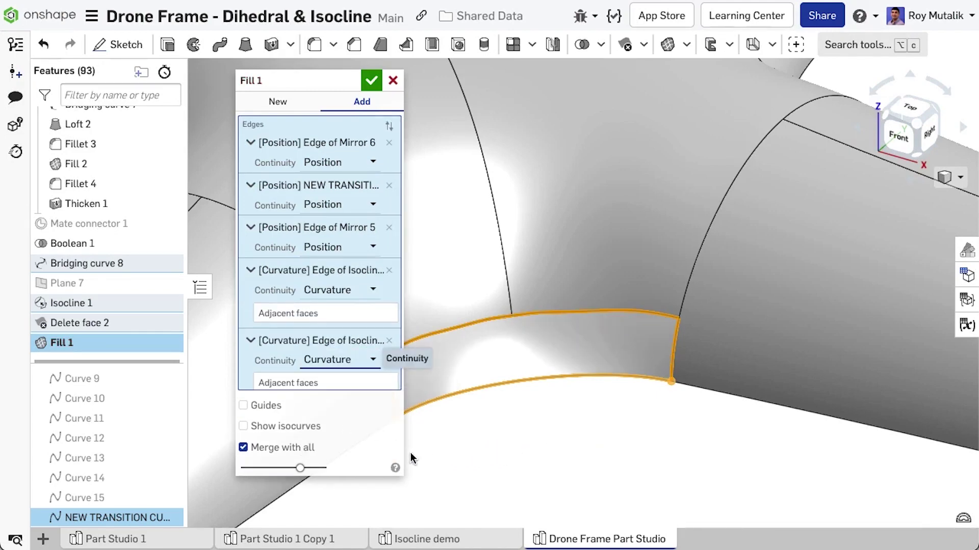
click(372, 81)
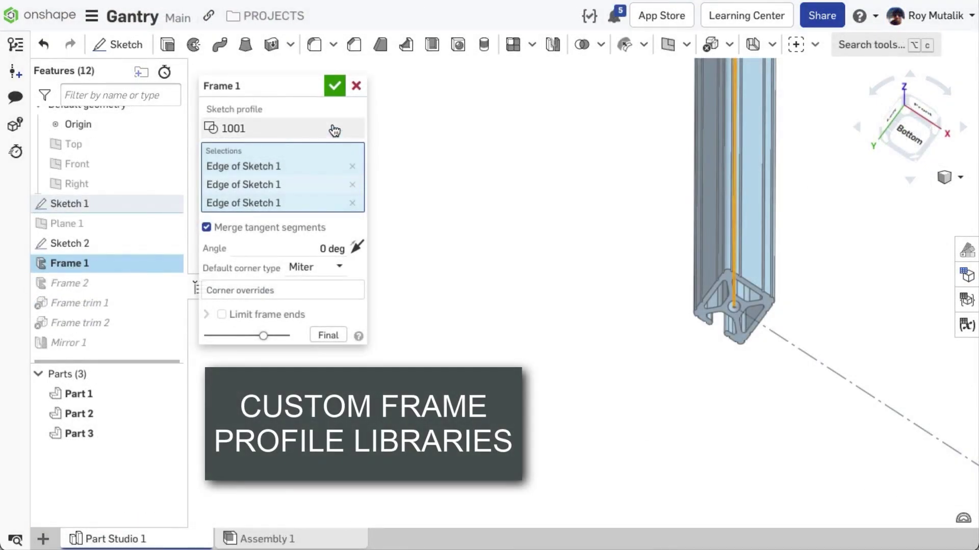
Set Frame 1's sketch profile to 'circle plus' from the custom frame profile library
click(334, 130)
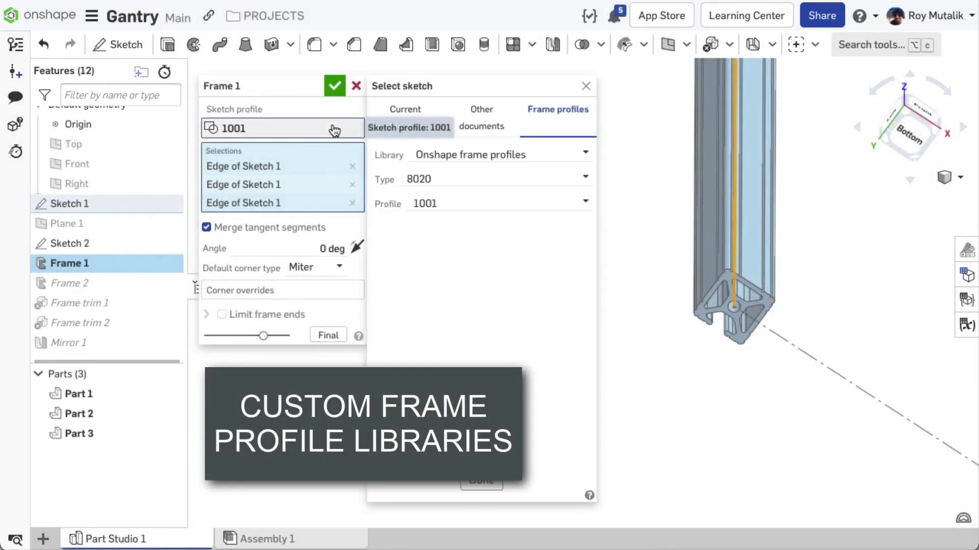
click(561, 155)
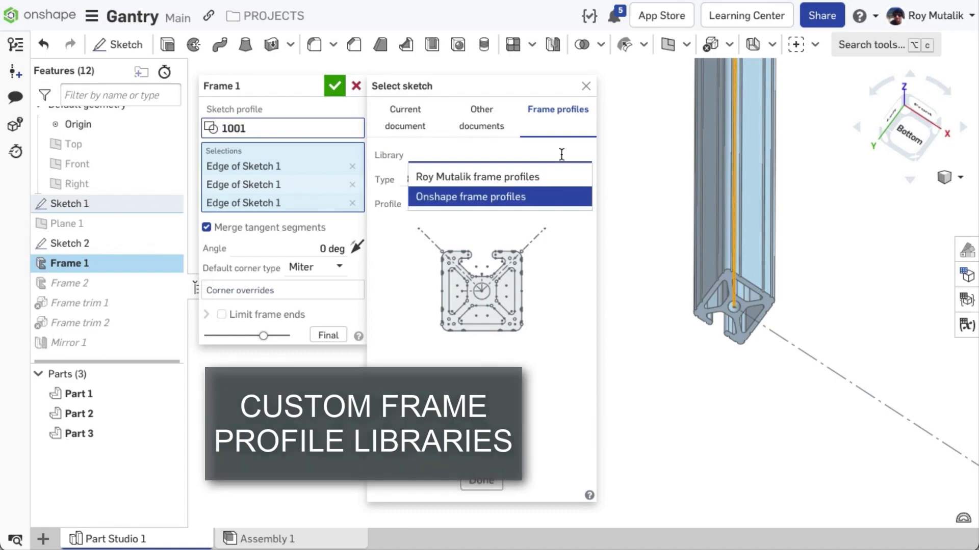
click(580, 178)
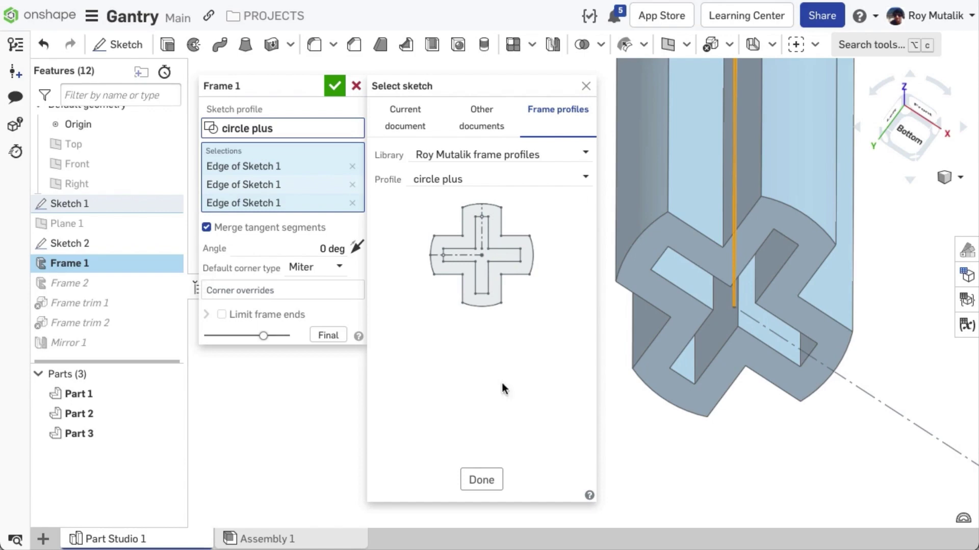
click(478, 482)
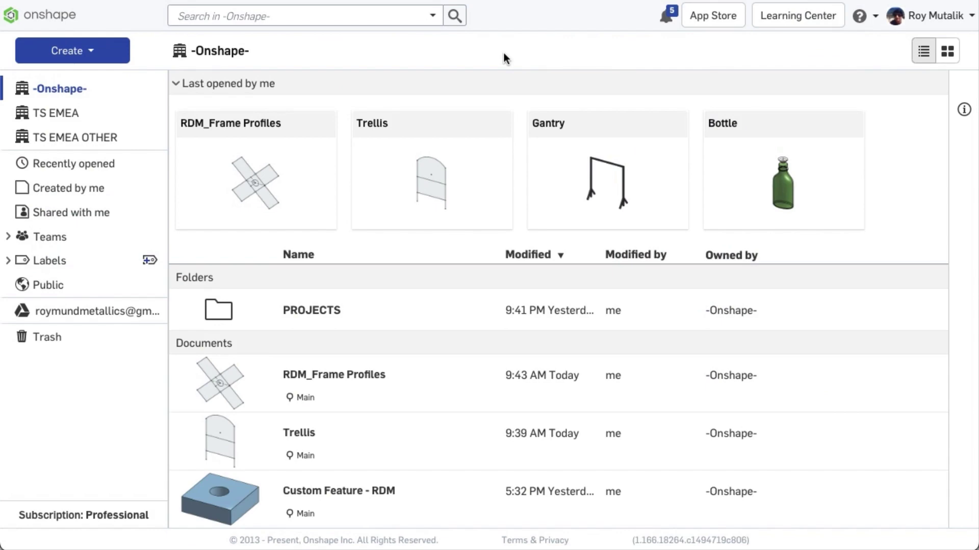
Create a new folder named RDM-FRM-LB on the home page
click(112, 59)
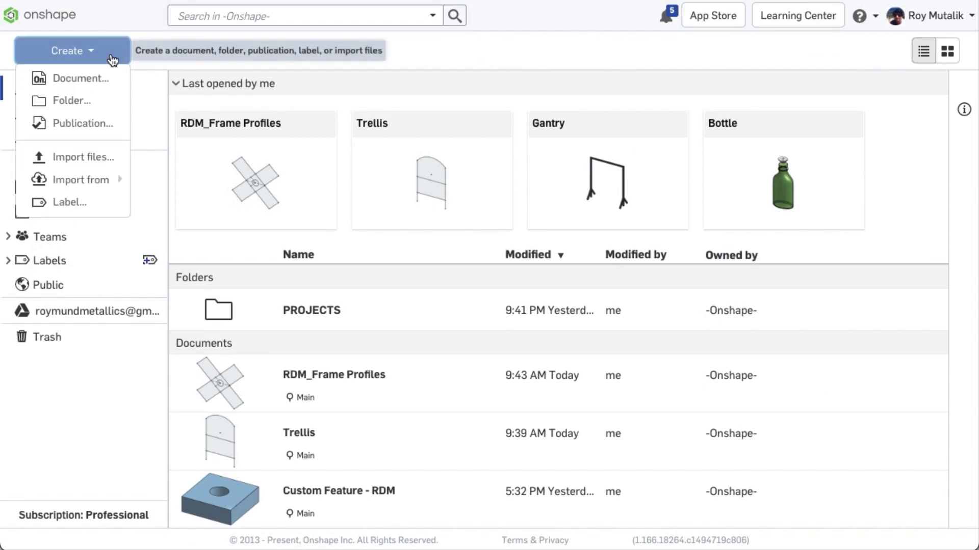
click(97, 105)
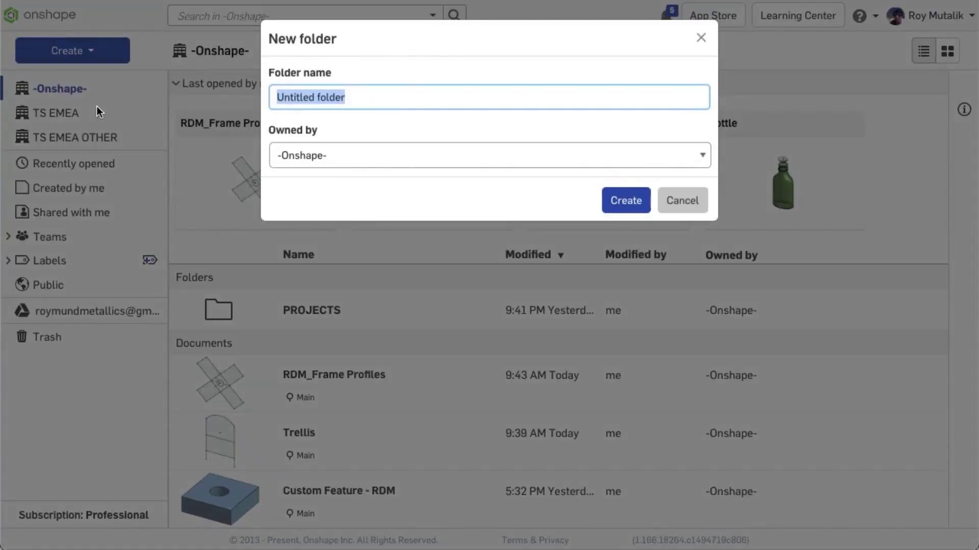
text(RDM-FRM-LB)
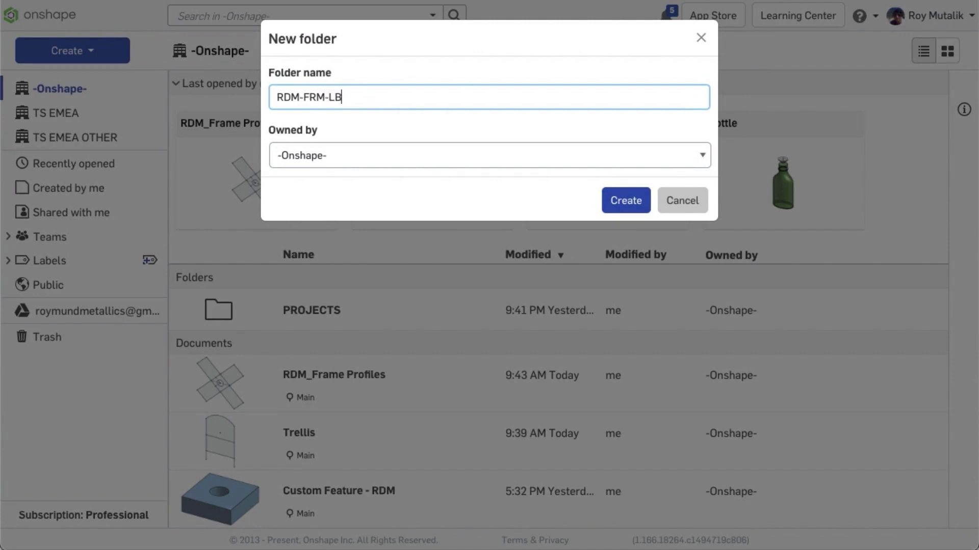
key(Return)
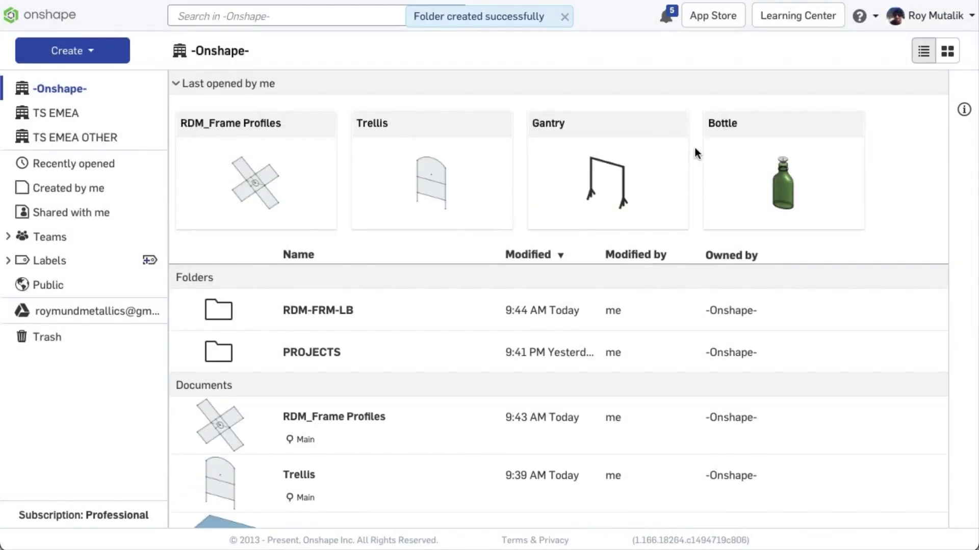
Inside RDM-FRM-LB, add an RDM_CUSTOM subfolder, then return to the -Onshape- top level
click(330, 312)
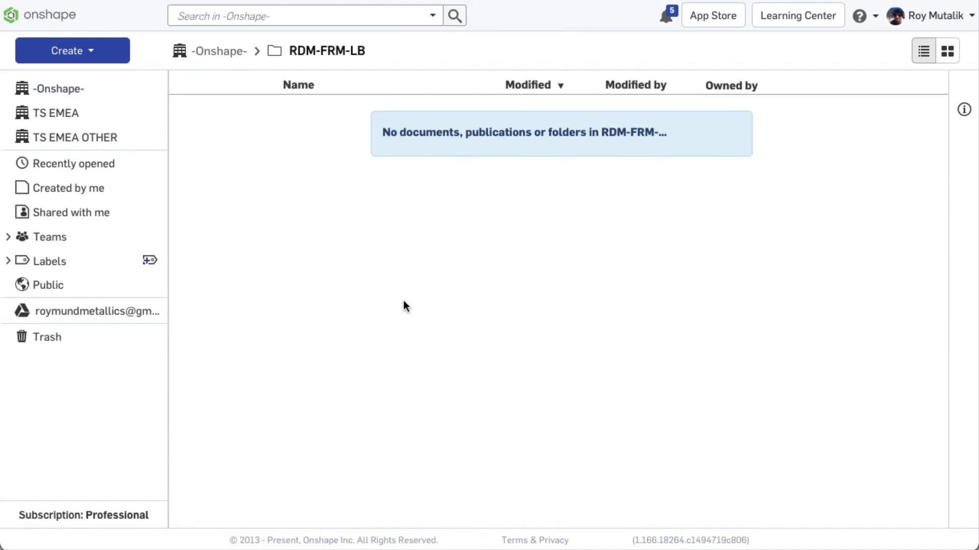
click(102, 57)
click(98, 99)
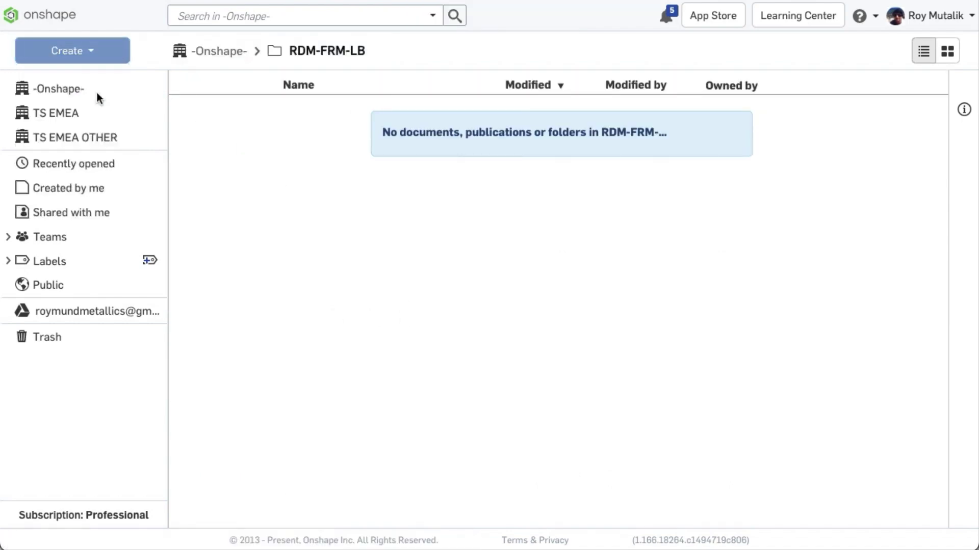
text(RDM_CUS)
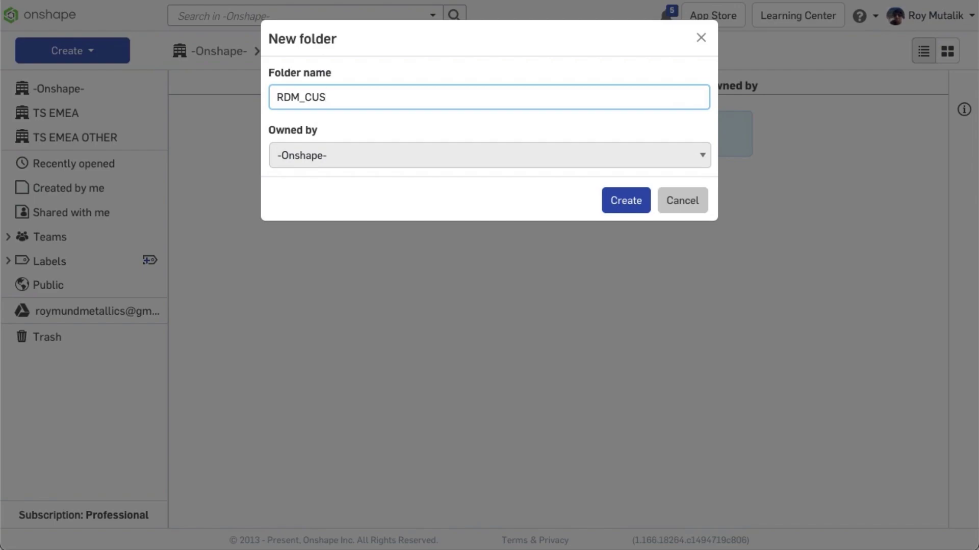
text(TOM)
key(Return)
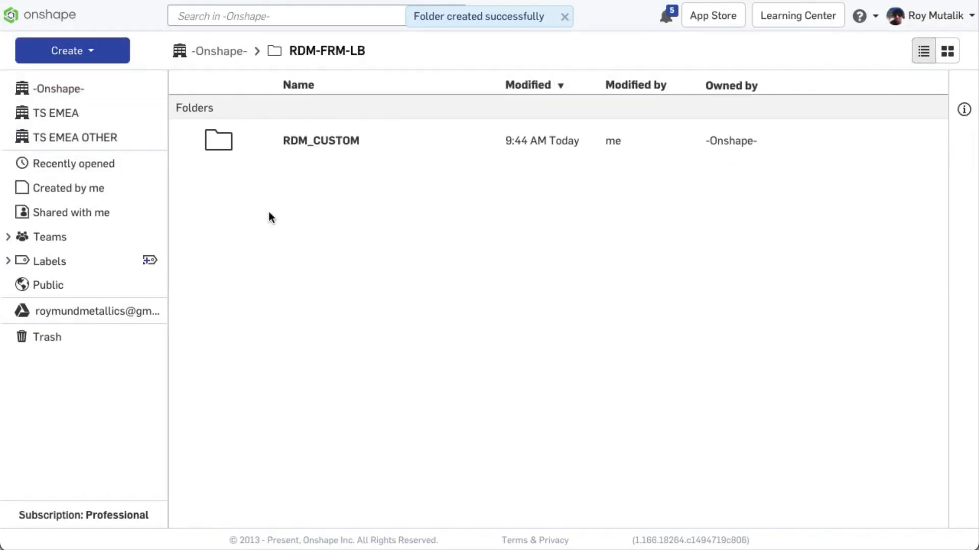
click(220, 50)
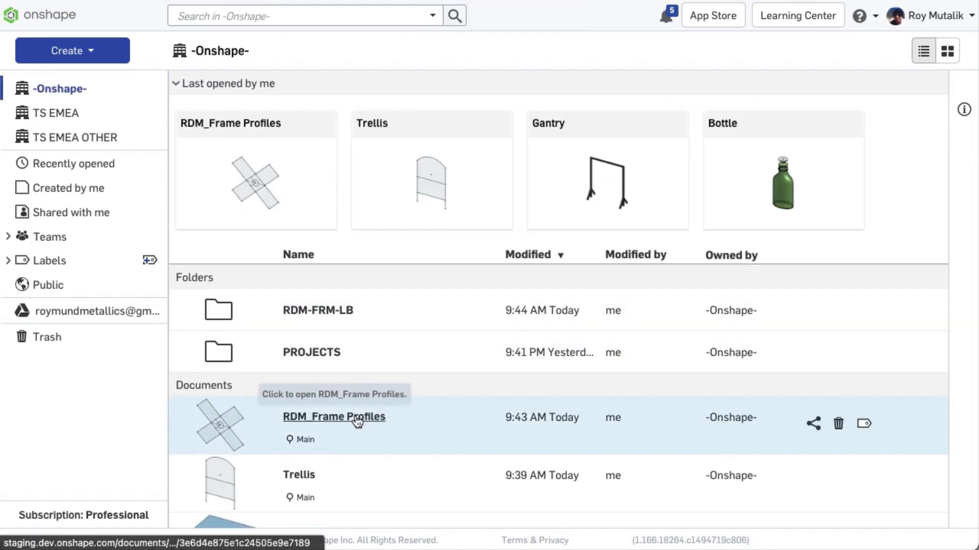
Open the RDM_Frame Profiles document and view the R and X profile Part Studios
click(357, 418)
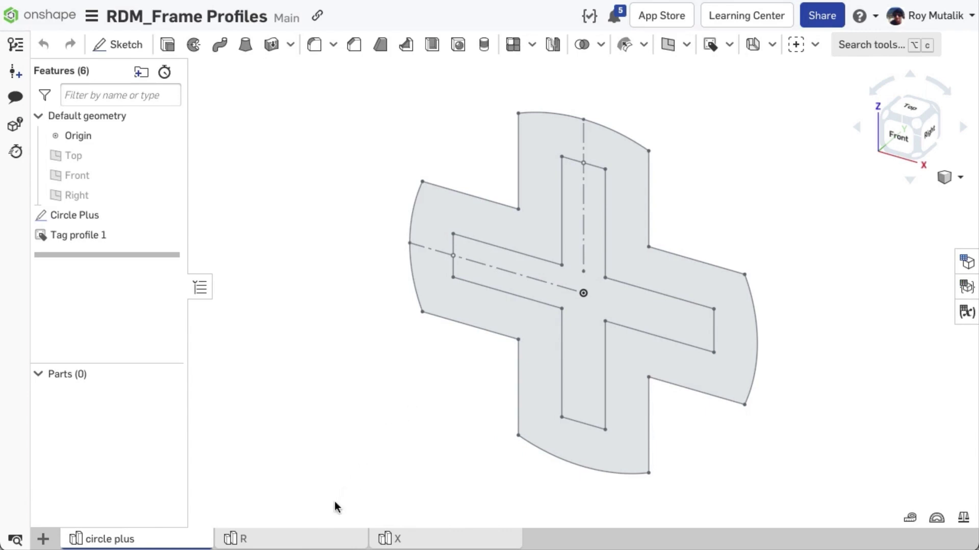
click(322, 538)
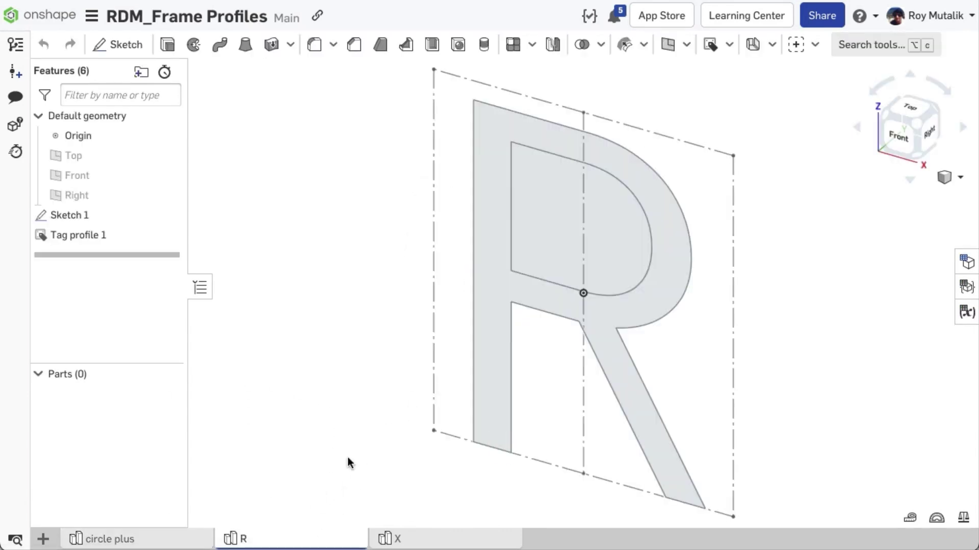
click(398, 538)
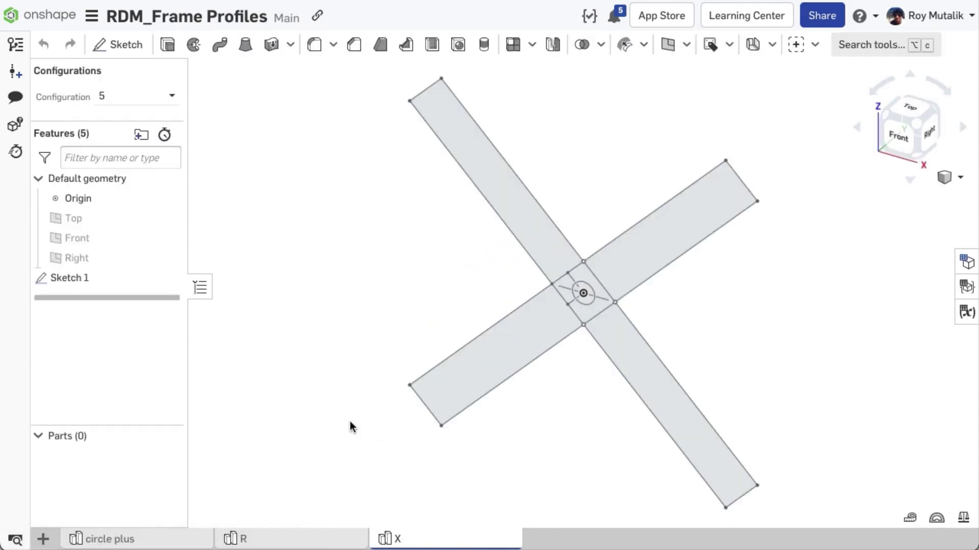
Switch the X cross configuration to 4, then settle on configuration 3
click(146, 98)
click(140, 157)
click(144, 96)
click(140, 138)
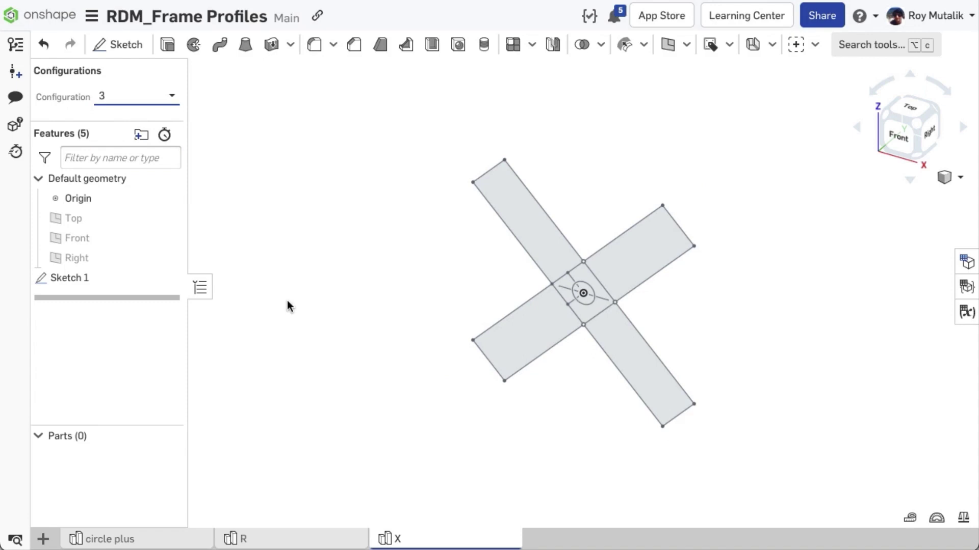
Start a Tag profile on Sketch 1 with the four inner cross vertices as alignment points
click(729, 46)
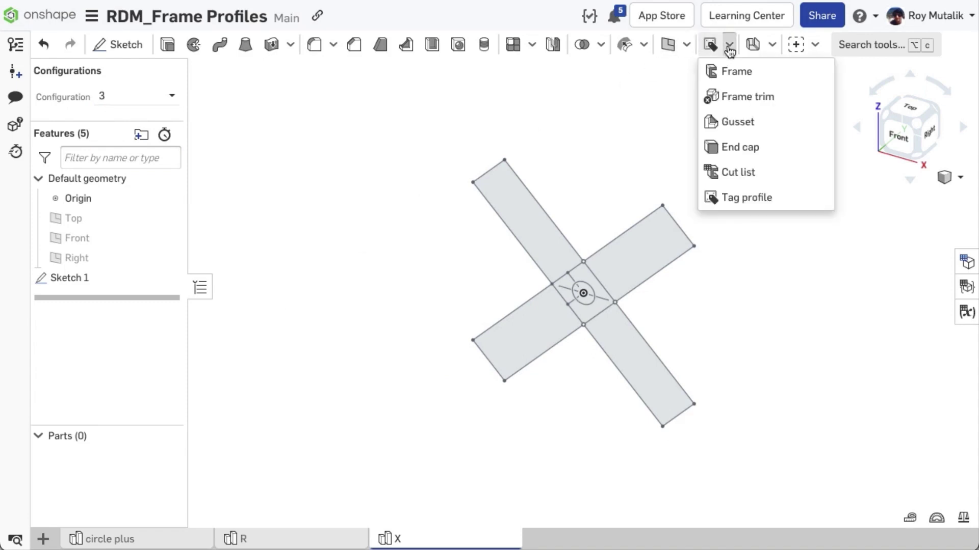
click(744, 198)
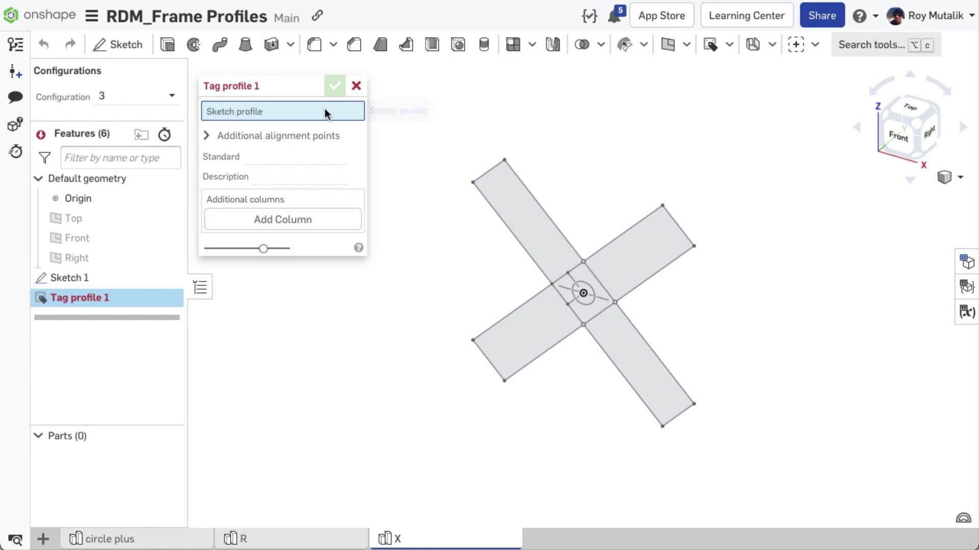
click(81, 277)
click(210, 150)
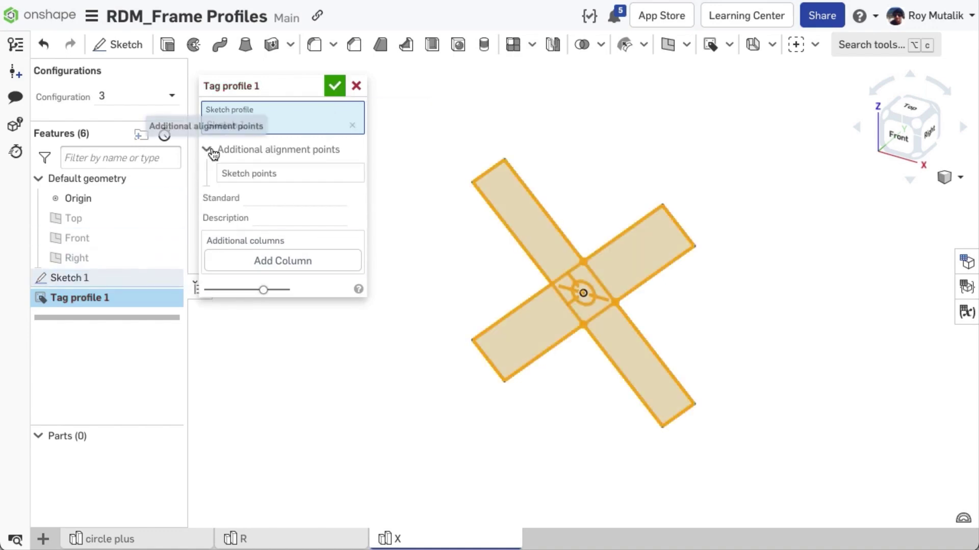
click(240, 174)
click(552, 284)
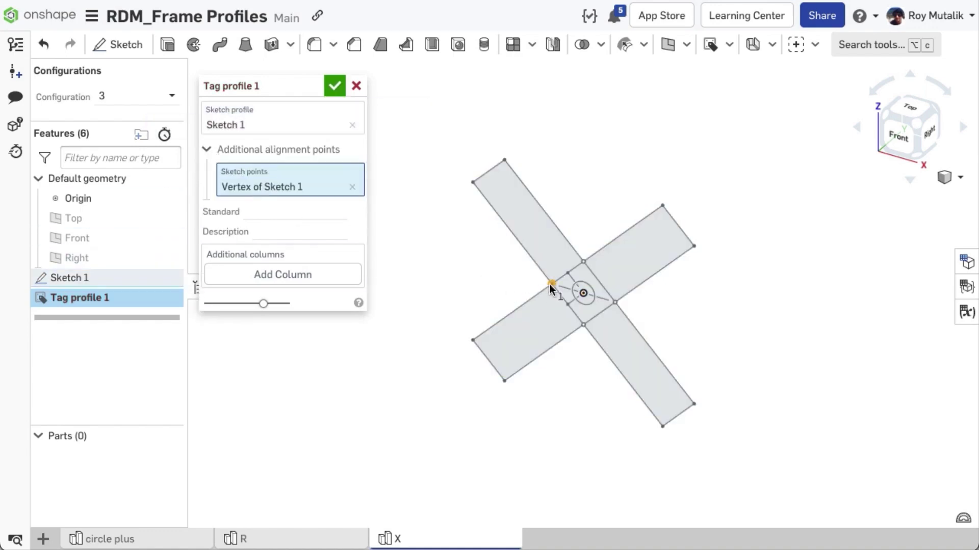
click(583, 262)
click(615, 303)
click(583, 325)
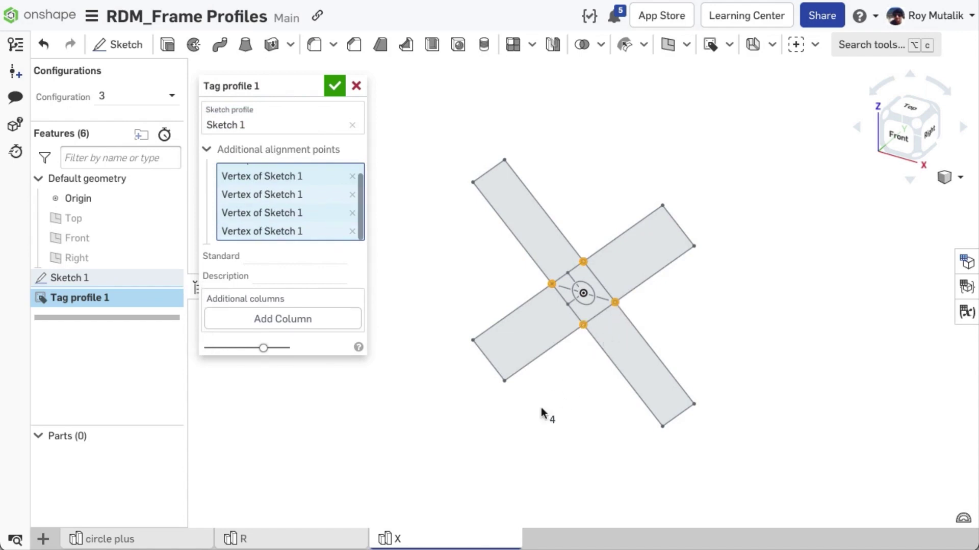
Enter standard RDM-CUSTOM and description X-shape, and confirm the tag profile
click(261, 255)
text(R)
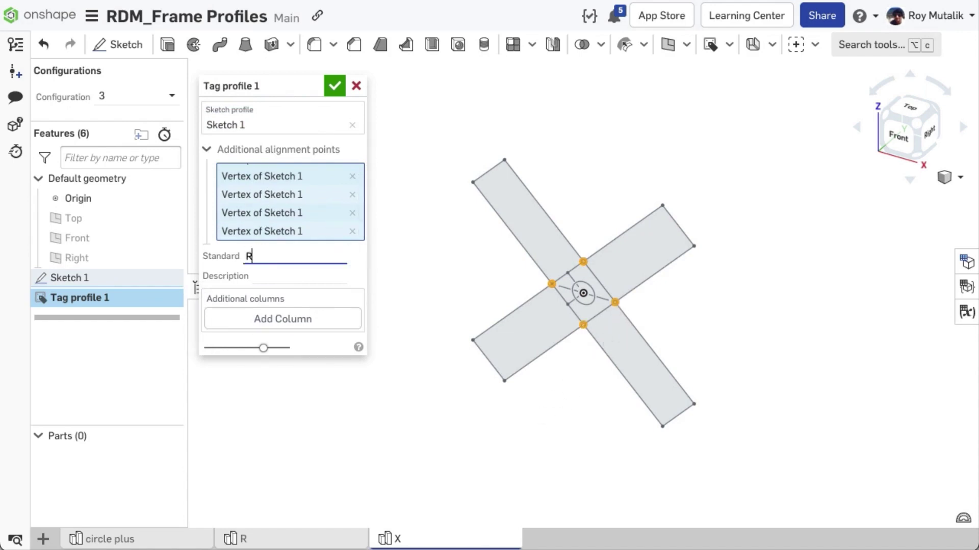
text(DM-CUSTOM)
key(Tab)
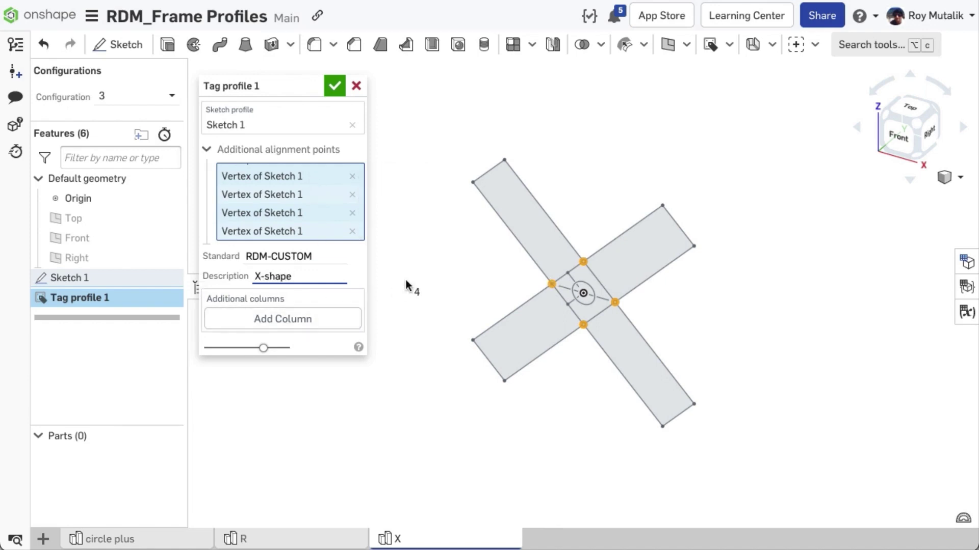
click(332, 87)
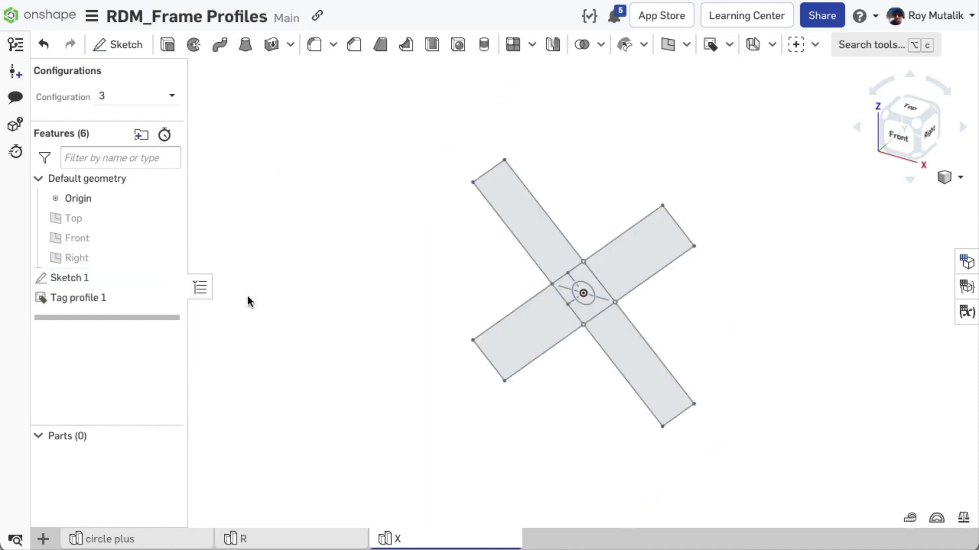
Create version V7, move the document into RDM-FRM-LB > RDM_CUSTOM, and return to the documents list
click(15, 73)
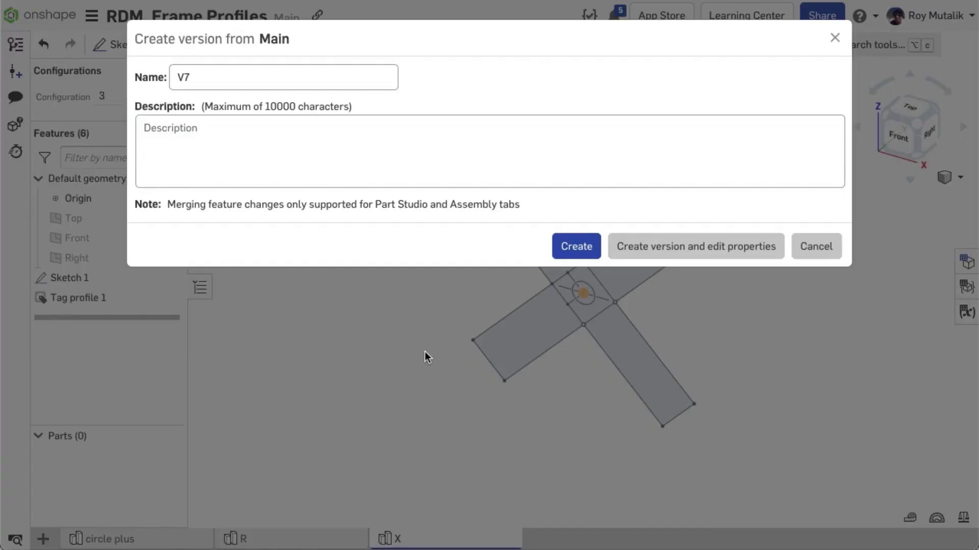
click(567, 249)
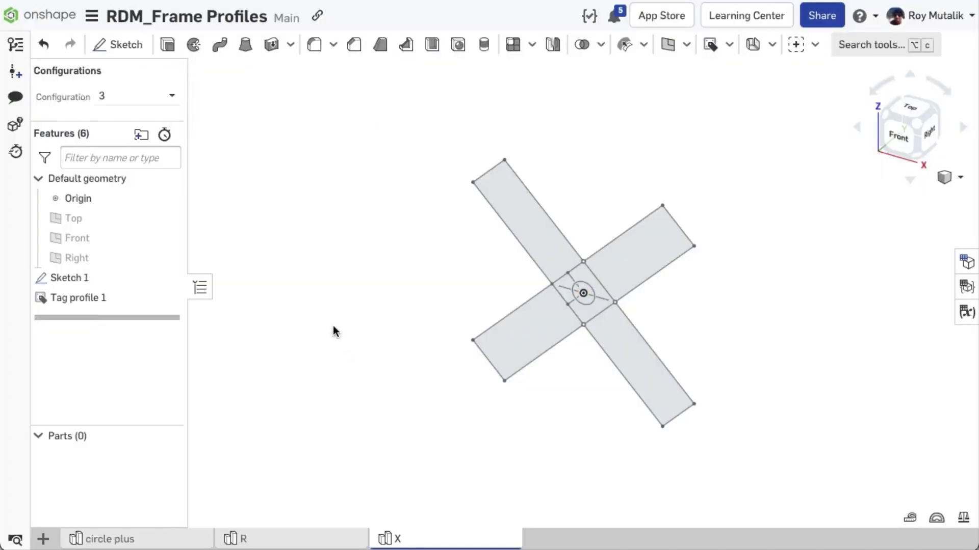
click(92, 16)
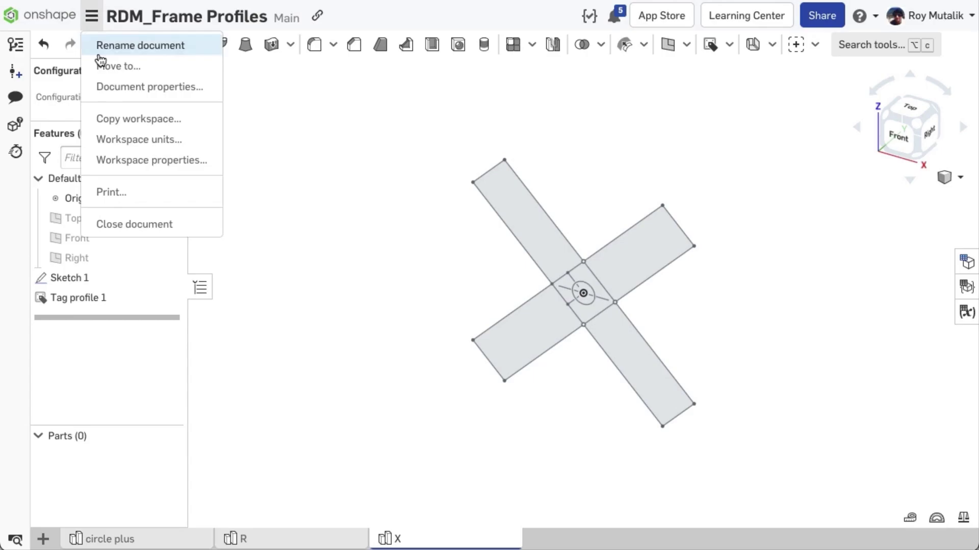
click(152, 65)
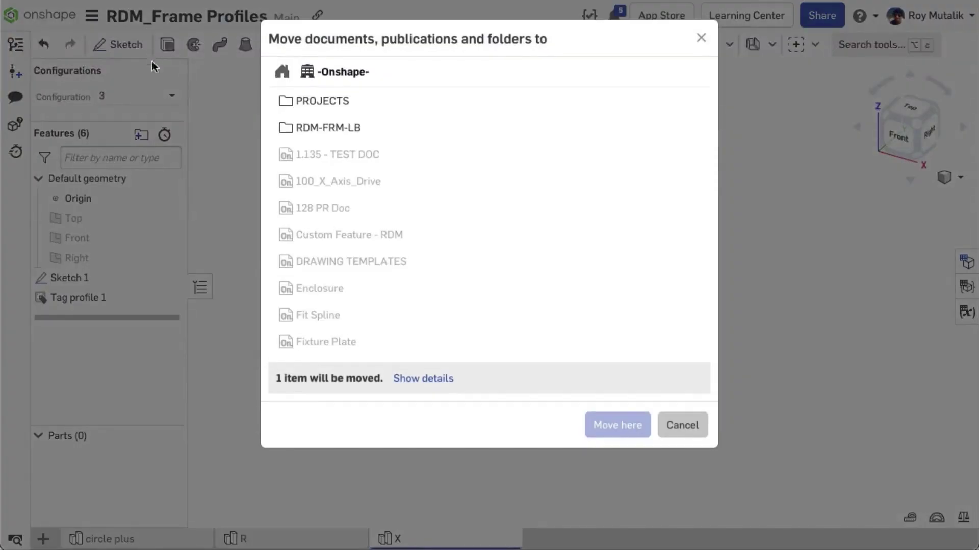
click(305, 128)
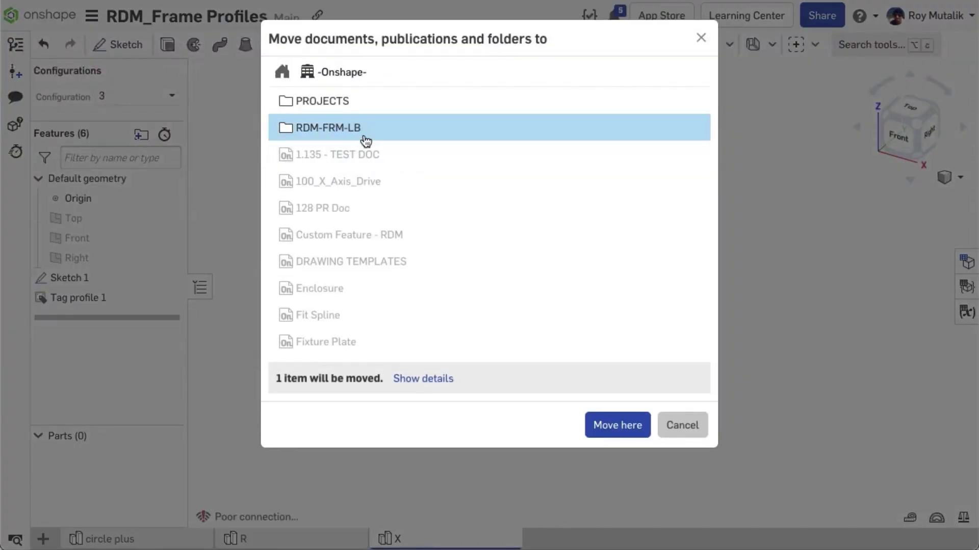
double_click(347, 130)
click(334, 103)
double_click(334, 102)
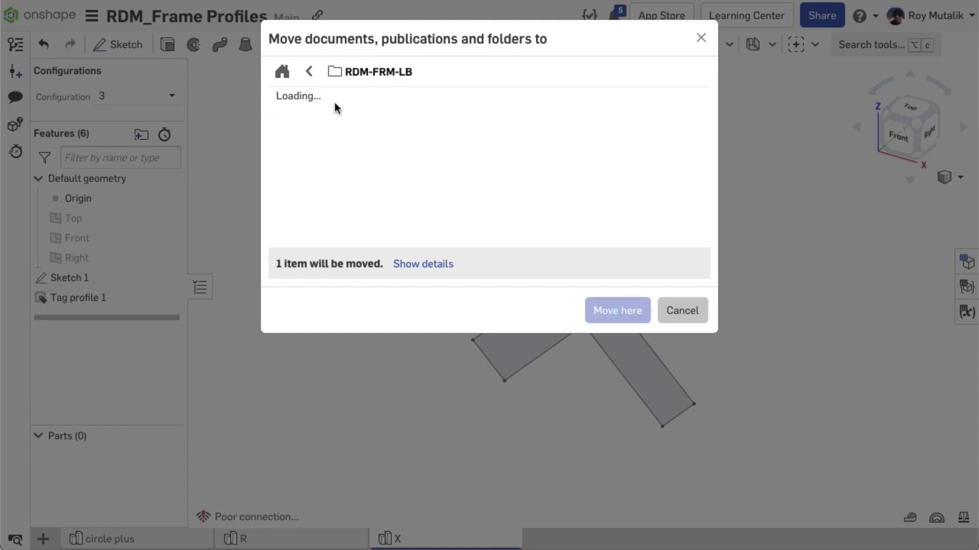
click(617, 312)
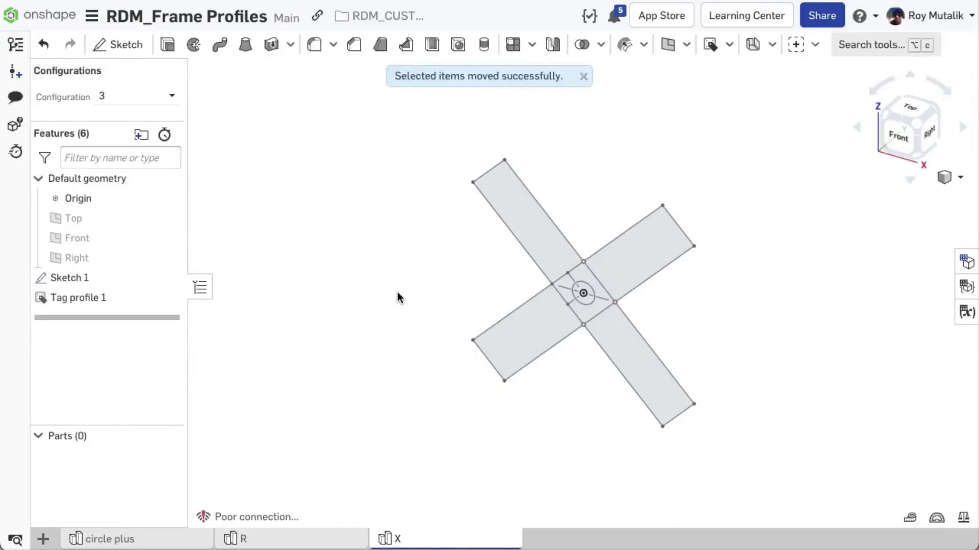
click(583, 76)
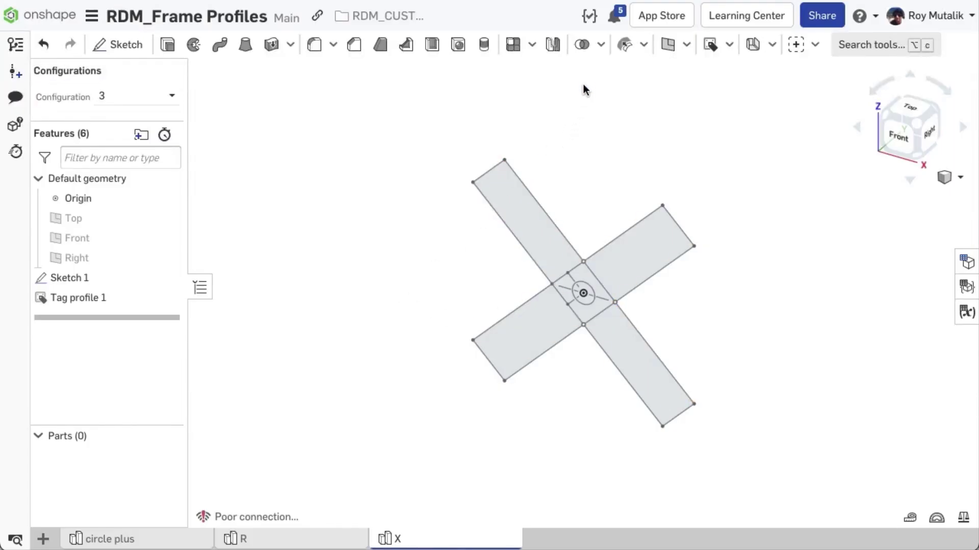
click(36, 16)
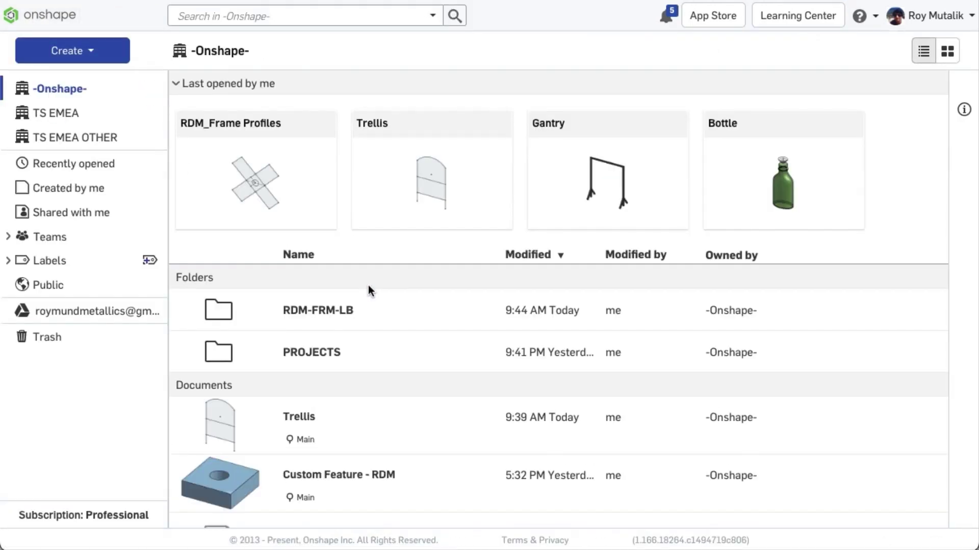
Set the RDM-FRM-LB folder as the library for My frame profiles
right_click(332, 311)
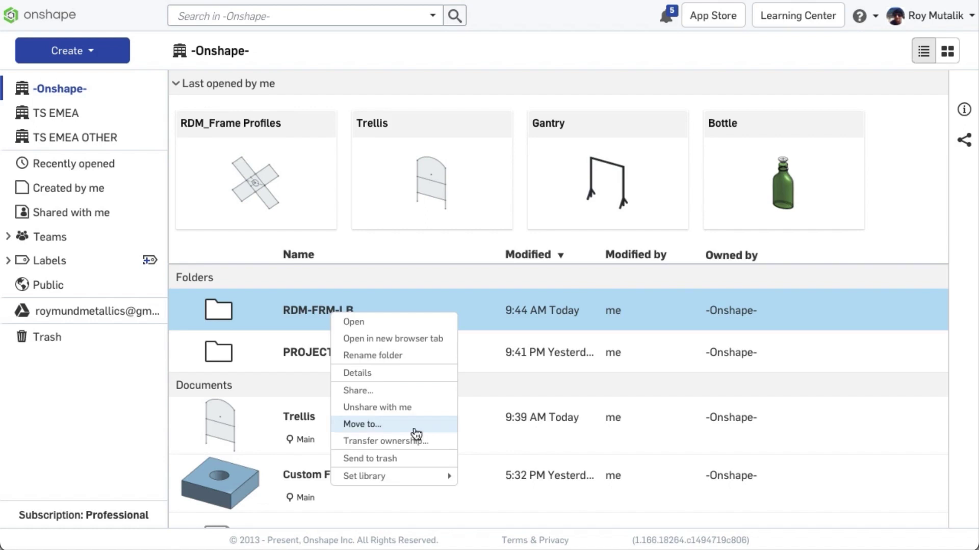
mouse_move(437, 479)
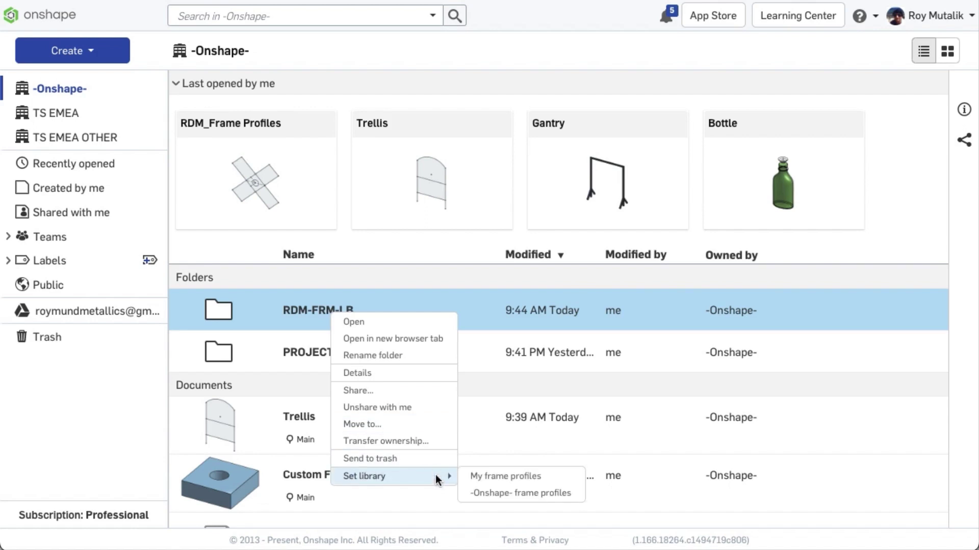
click(504, 476)
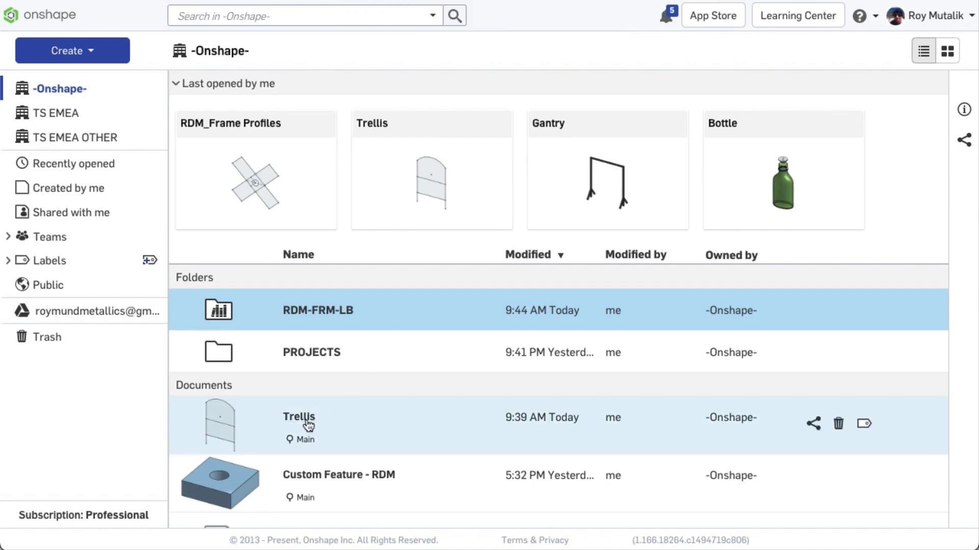
Open the Trellis document and start a new Frame feature using a different profile
double_click(308, 425)
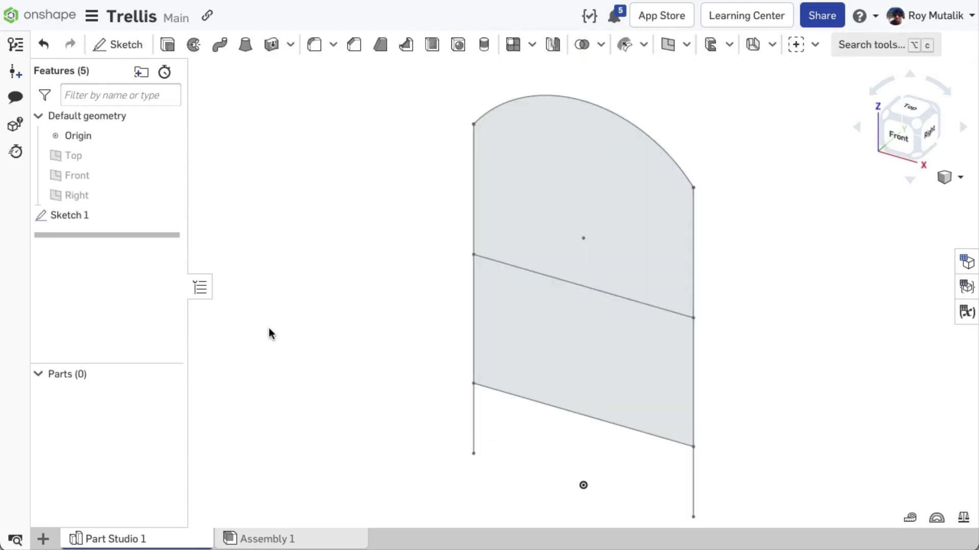
click(729, 46)
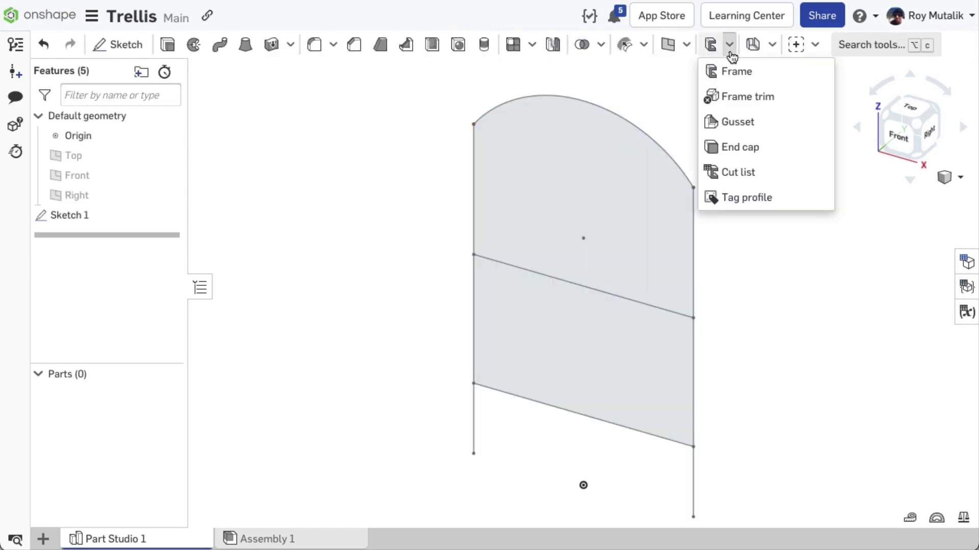
click(733, 72)
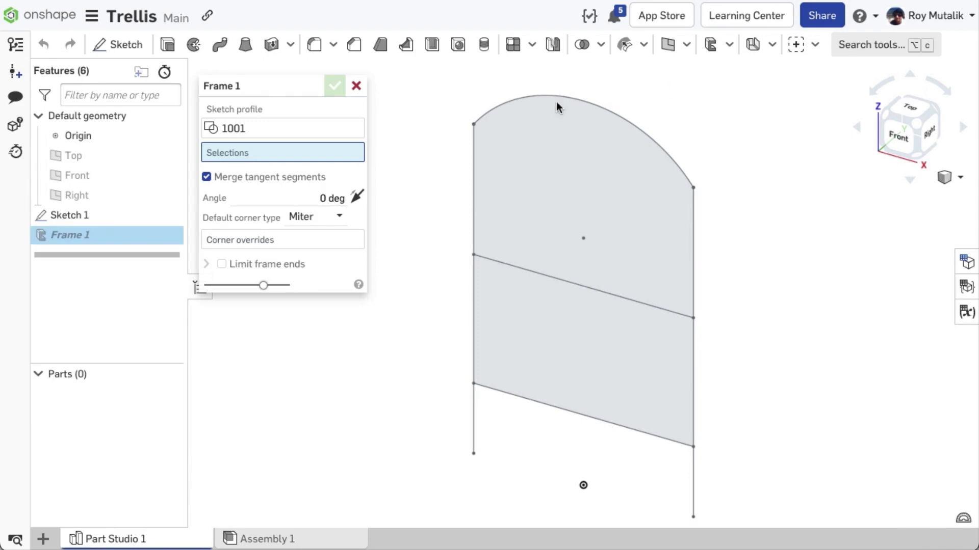
click(332, 130)
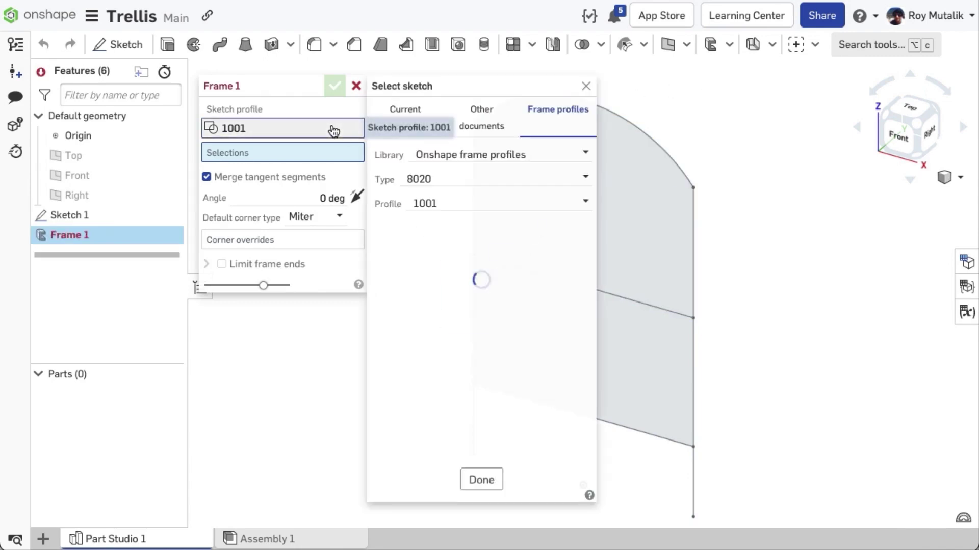
Generate the X profile, configuration 3, from the RDM_CUSTOM type in My frame profiles library
click(522, 156)
click(555, 184)
click(564, 177)
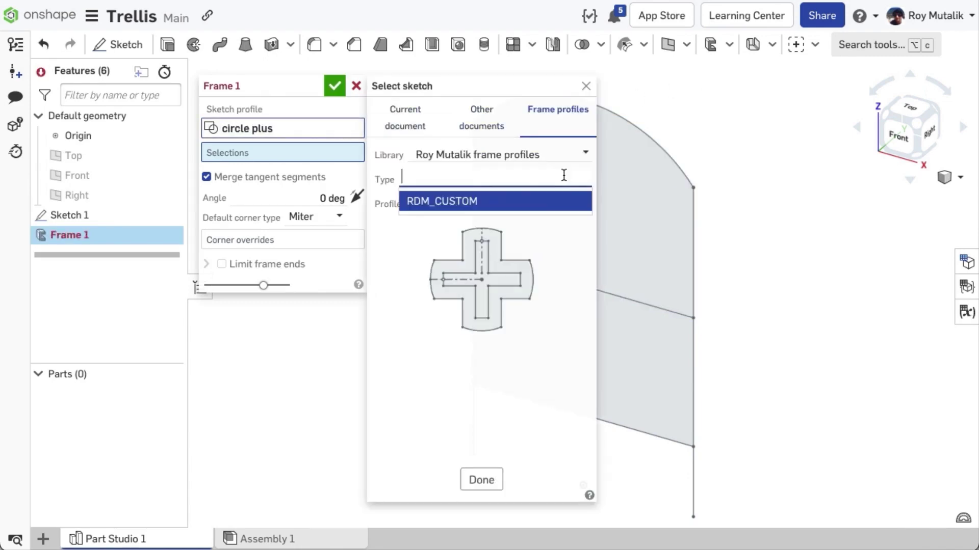
click(563, 201)
click(571, 206)
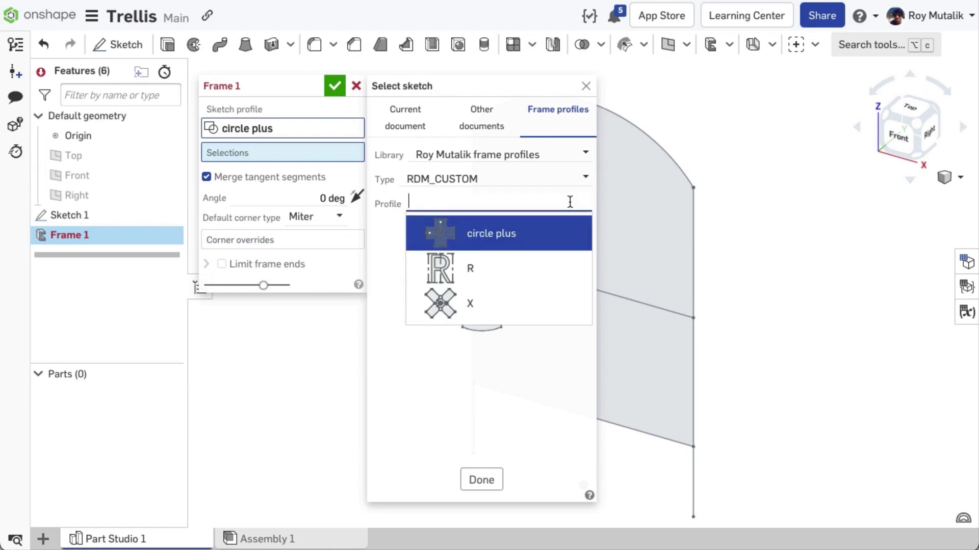
click(533, 301)
click(497, 236)
click(493, 277)
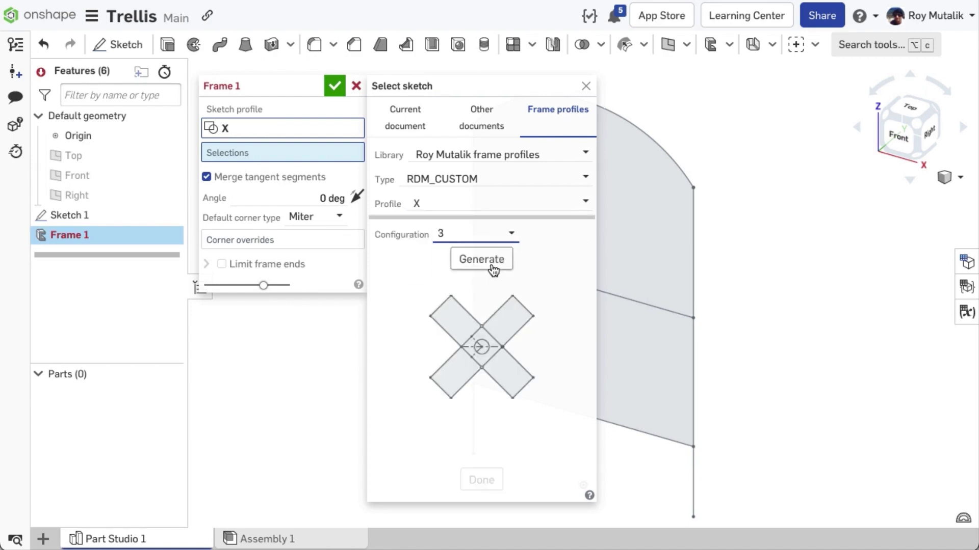
click(493, 262)
Frame the right vertical, arched top and left vertical edges, and confirm Frame 1
click(691, 359)
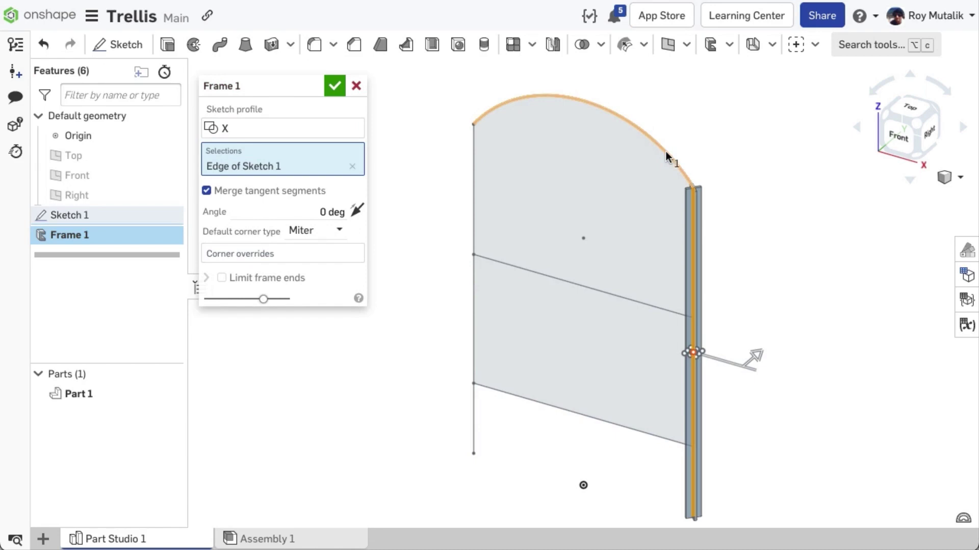
click(665, 151)
click(473, 192)
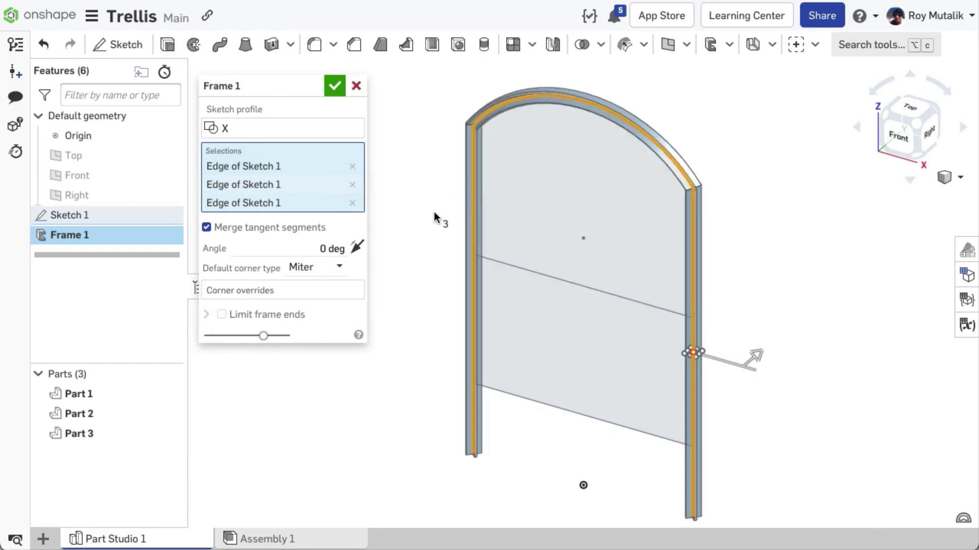
click(334, 86)
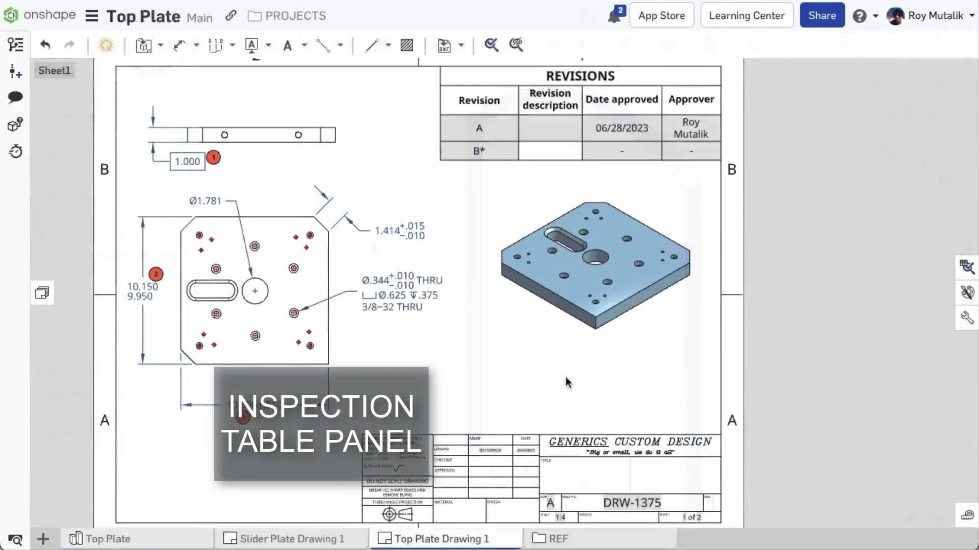
On Top Plate Drawing 1, add inspection balloon 4 to the 1.414 dimension
click(492, 67)
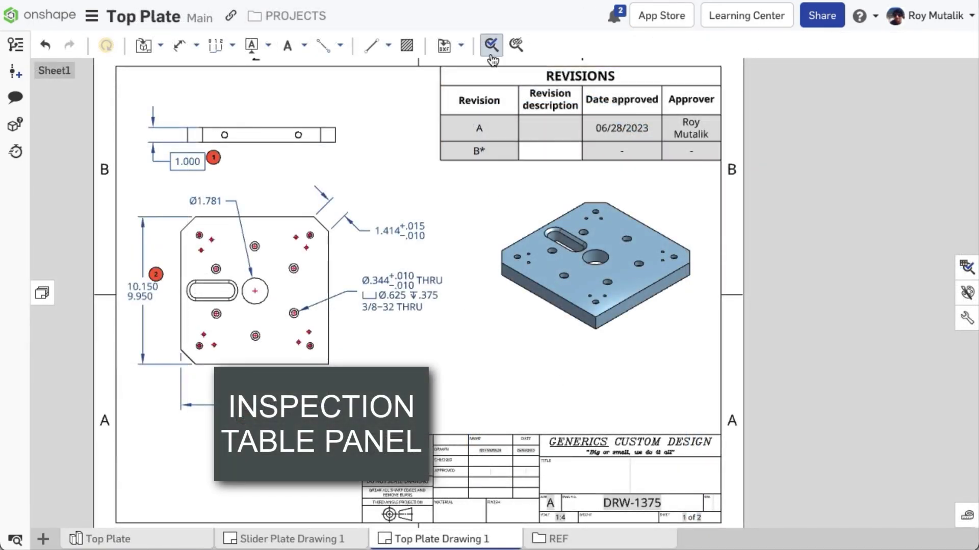
click(491, 44)
click(422, 229)
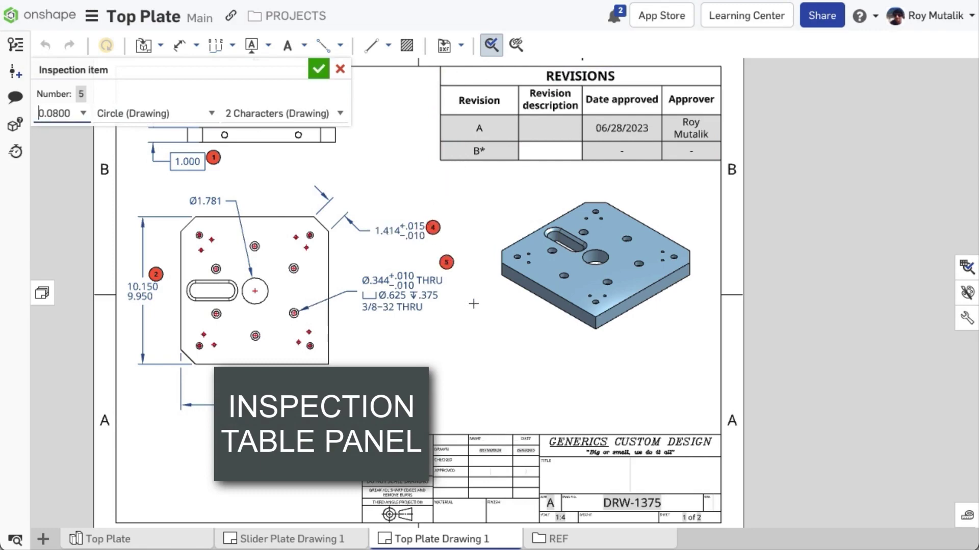
key(Escape)
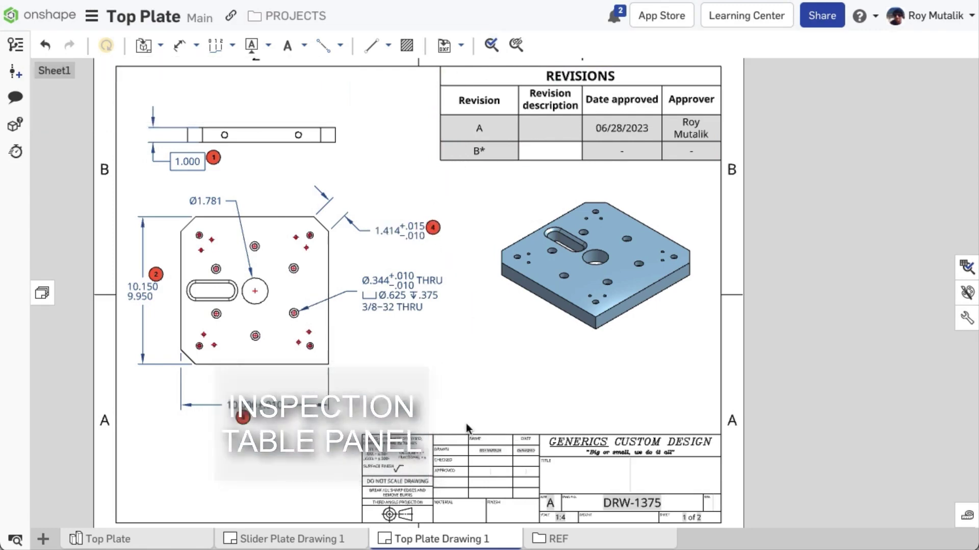
Open the drawing's Export dialog, then cancel it
right_click(463, 539)
click(460, 466)
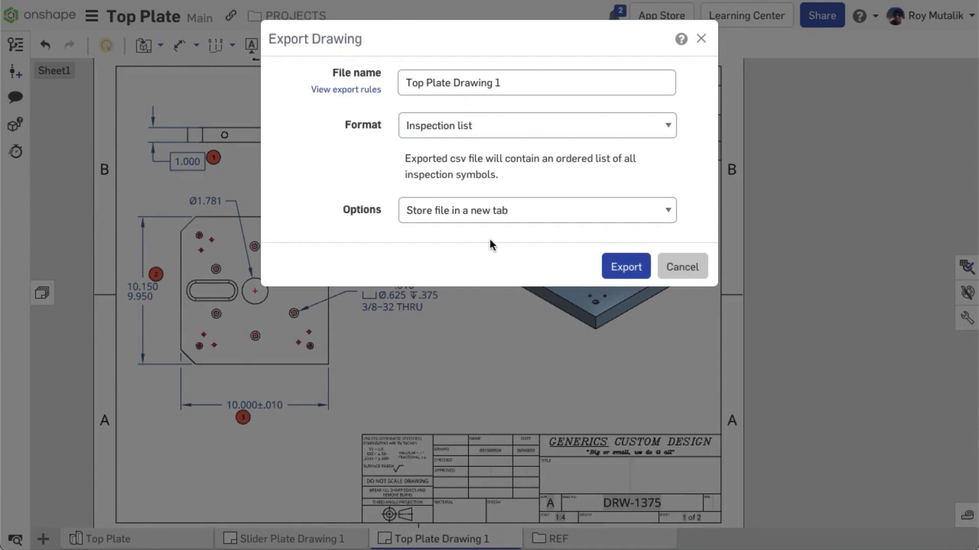
click(681, 266)
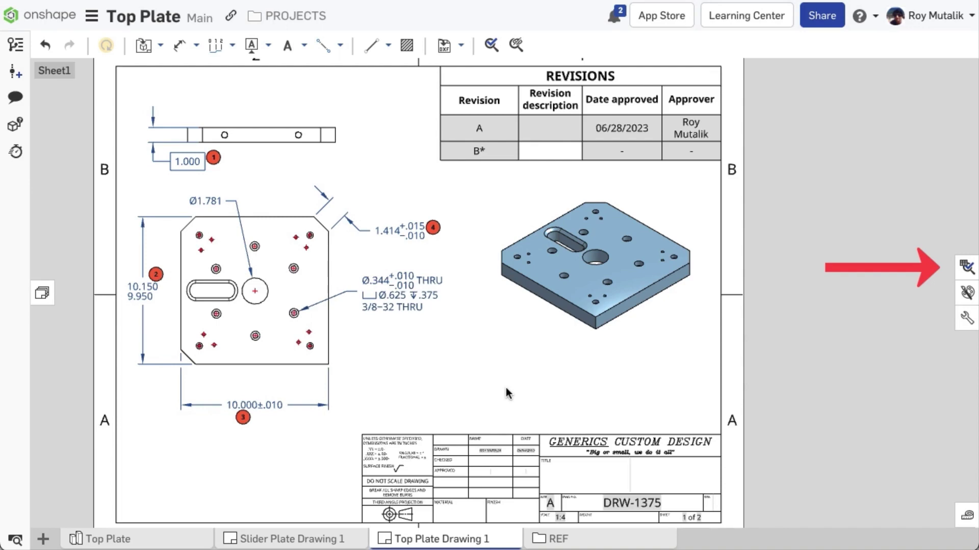
Open the Inspection table set to Current sheet, and narrow the panel to reveal the drawing
click(963, 268)
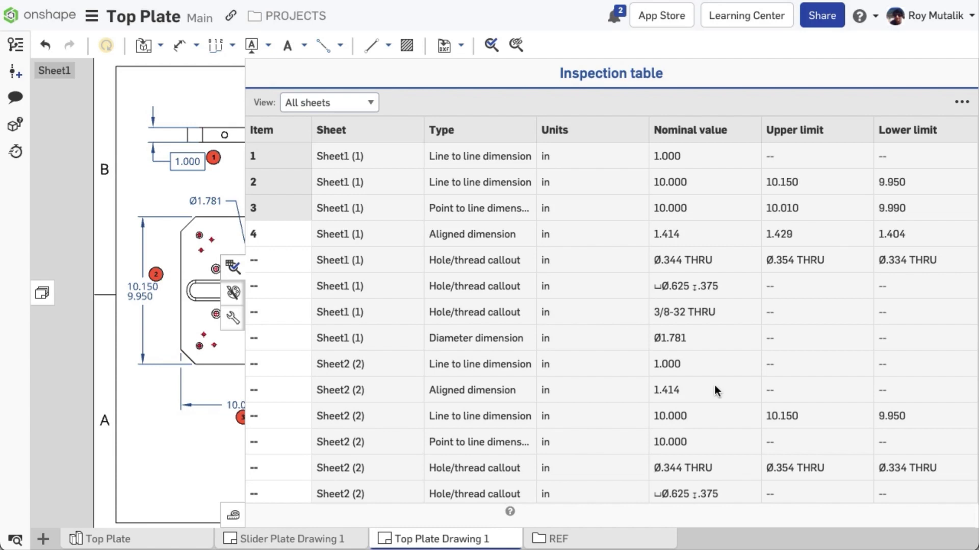
click(349, 101)
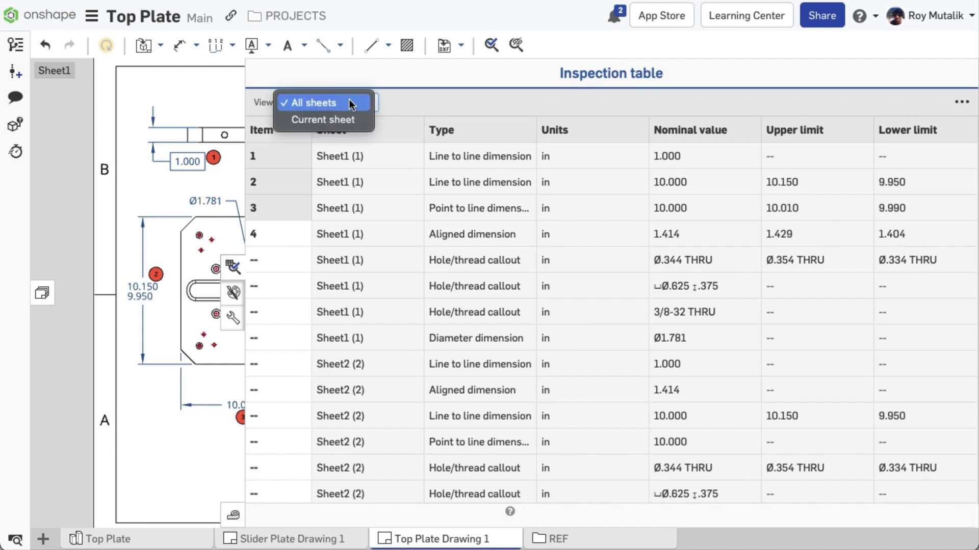
click(360, 122)
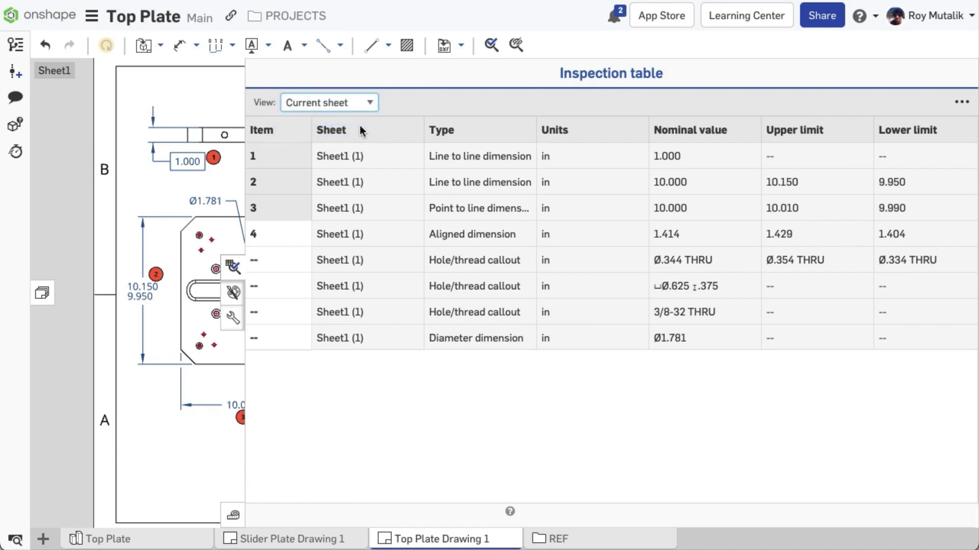
drag(246, 209, 515, 221)
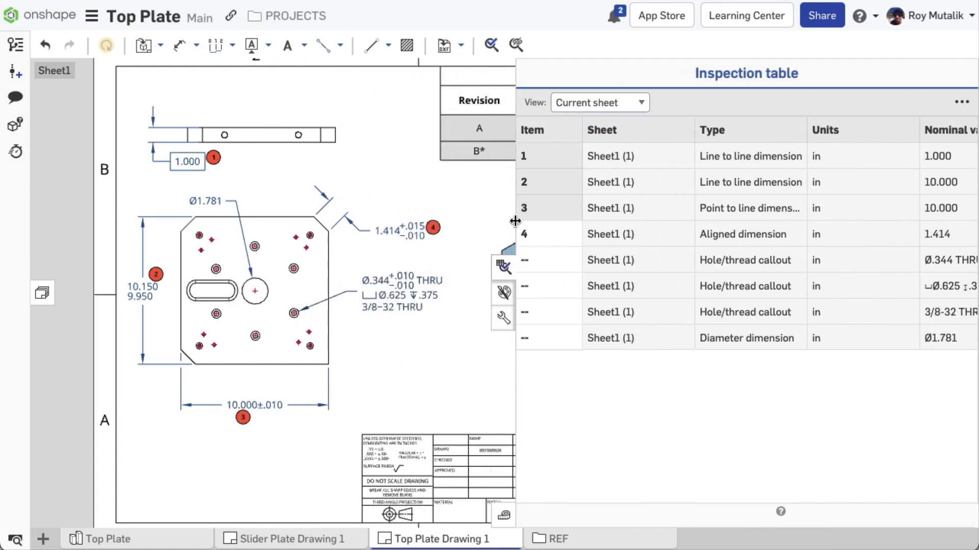
Add inspection balloons 5, 6 and 7 to the Ø.344, Ø1.781 and Ø.625 callouts
click(491, 45)
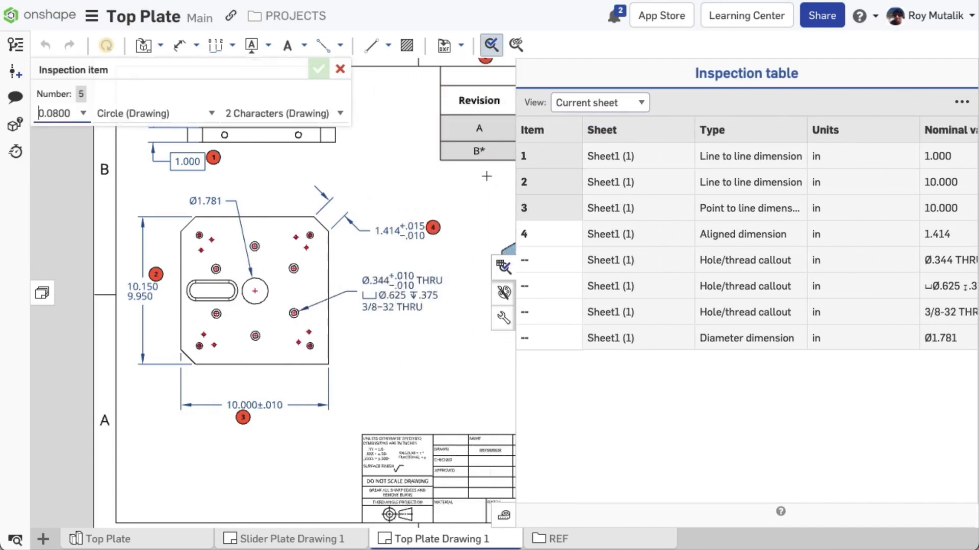
click(446, 280)
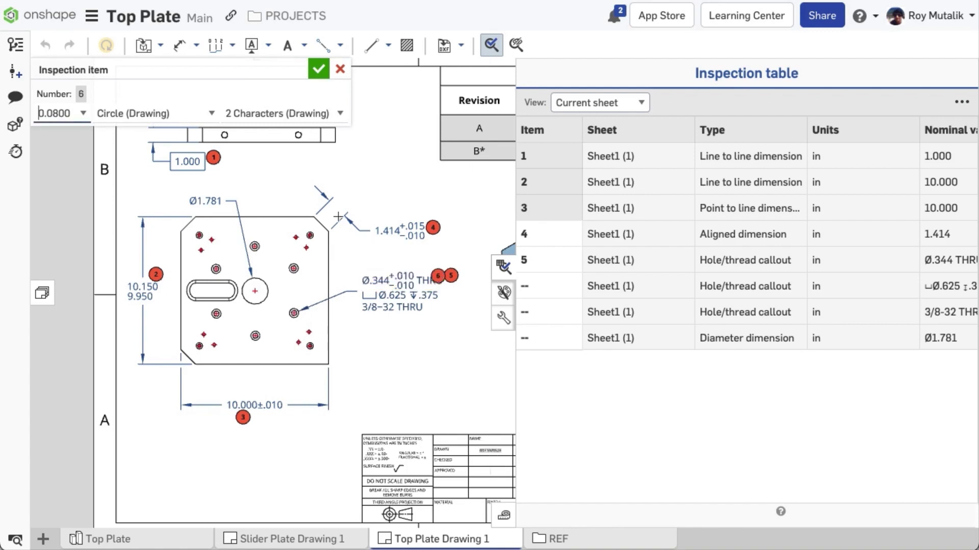
click(209, 199)
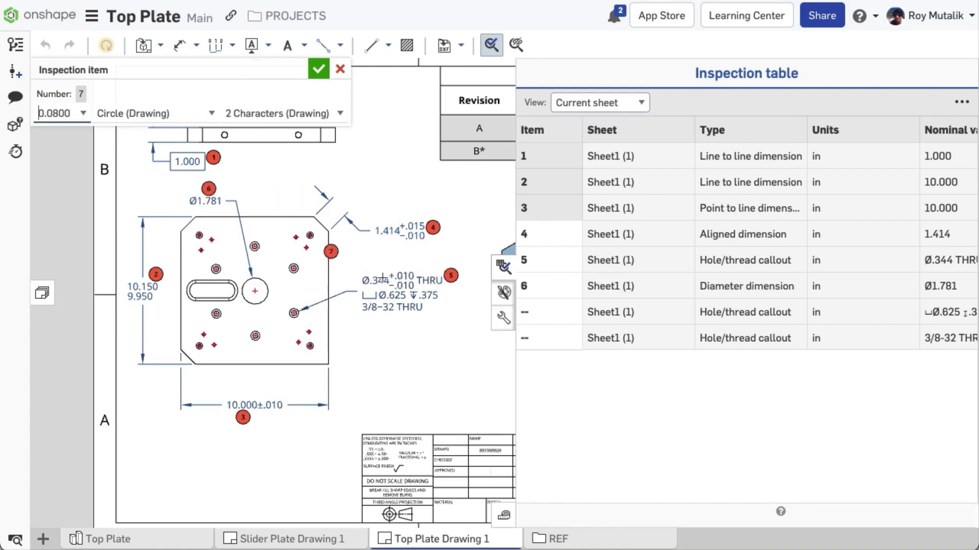
click(413, 295)
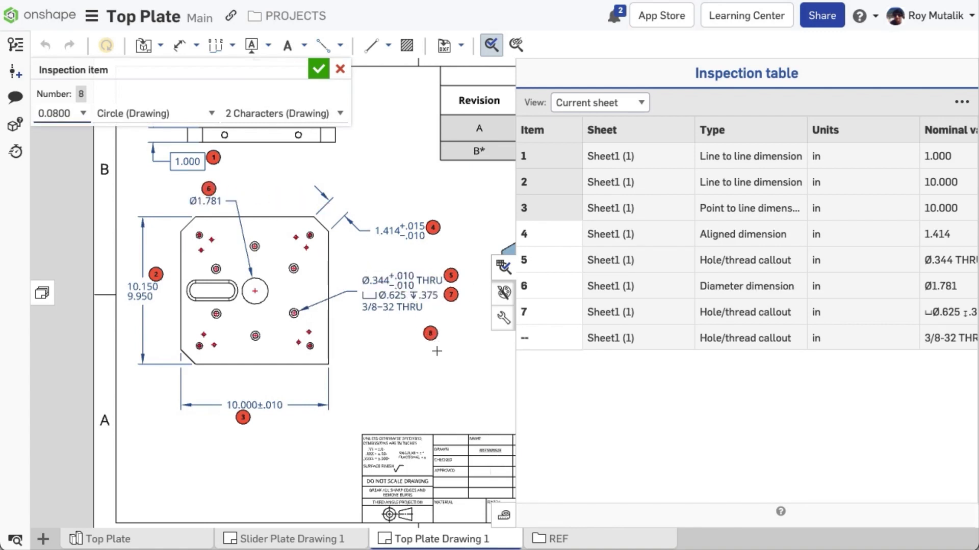
key(Return)
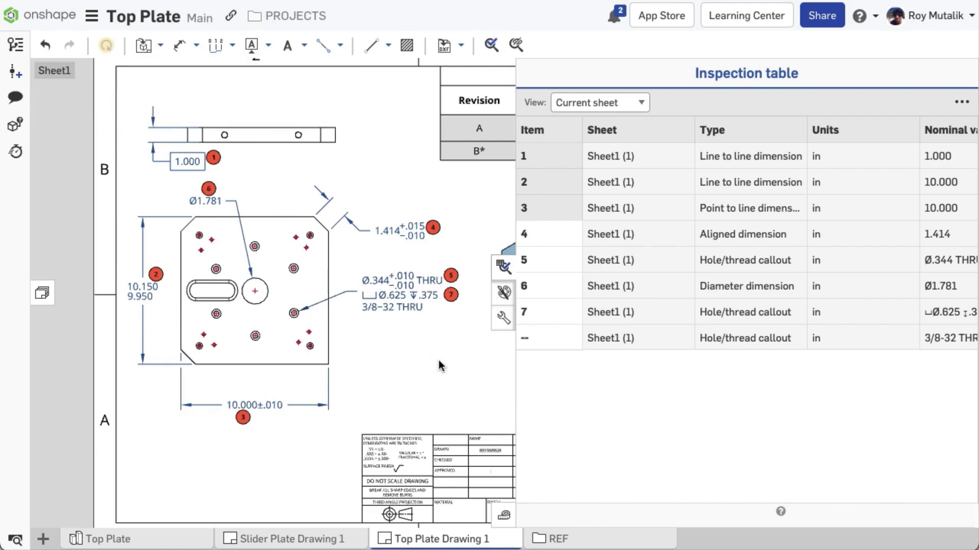
Delete balloon 6 from the Ø1.781 dimension and remove item 7's number
click(209, 188)
key(Delete)
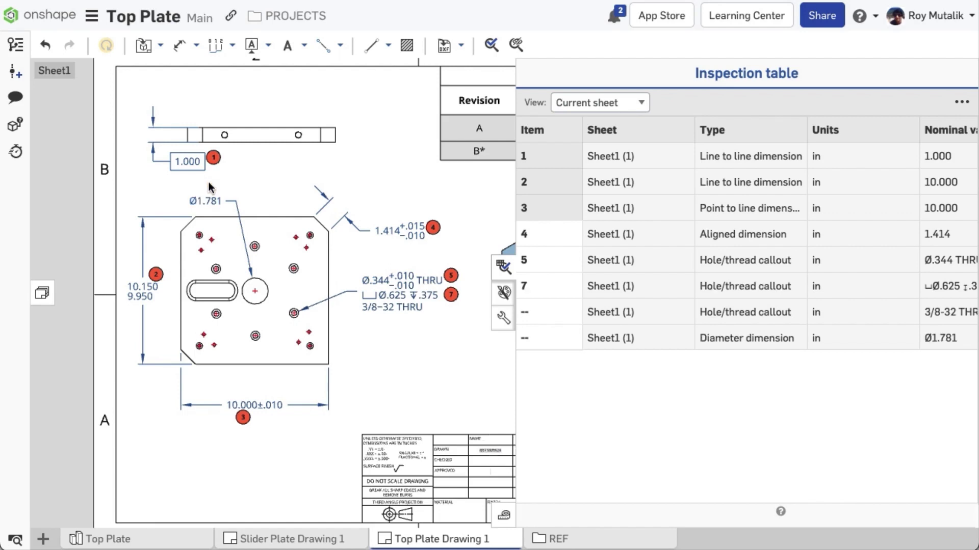
right_click(550, 291)
click(574, 301)
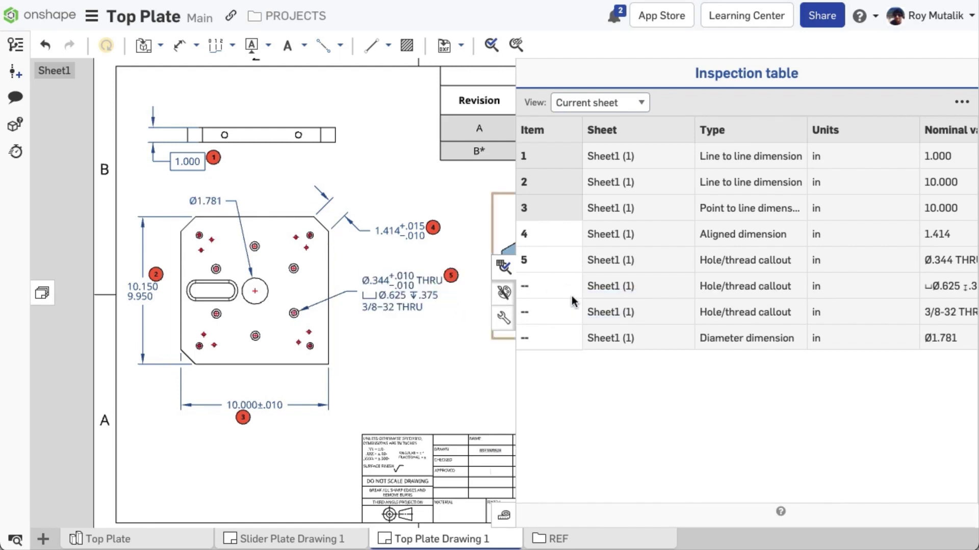
Assign numbers 6, 7 (3/8-32) and 8 (Ø1.781), and move balloon 8 above-left of Ø1.781
right_click(560, 289)
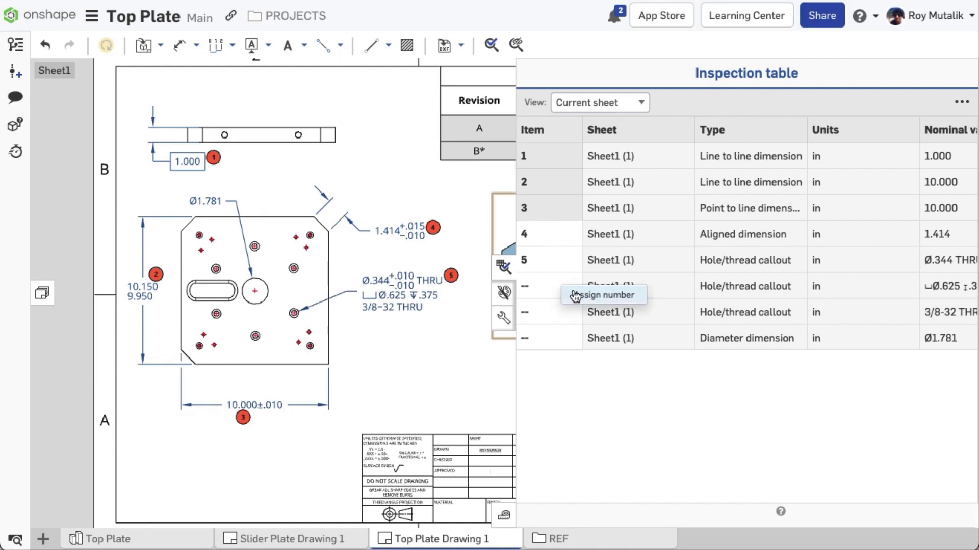
click(567, 298)
right_click(567, 315)
click(574, 323)
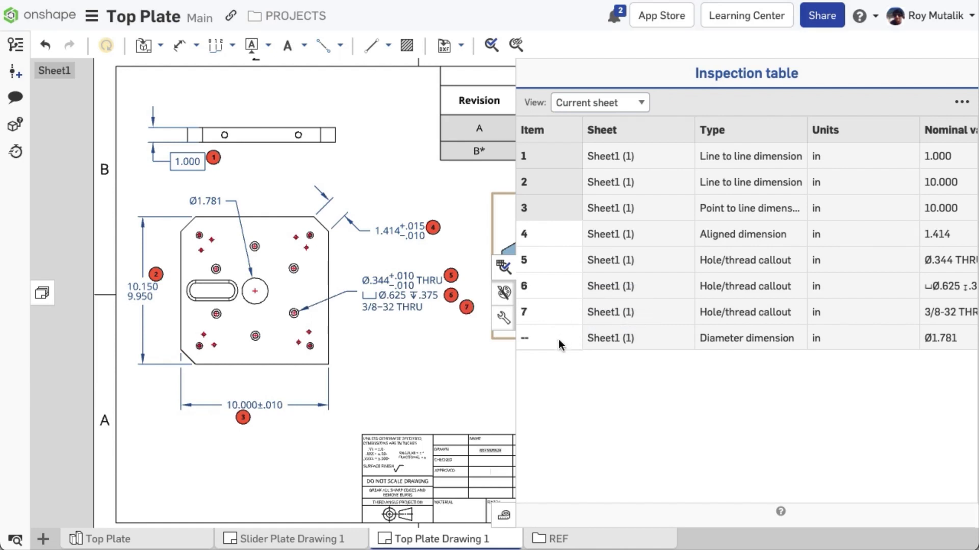
right_click(559, 343)
click(567, 352)
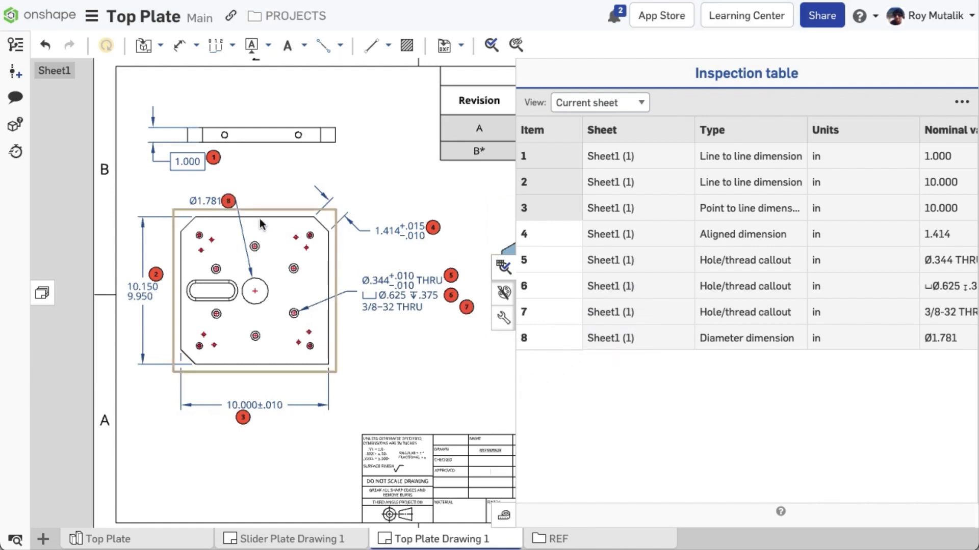
drag(226, 202, 185, 194)
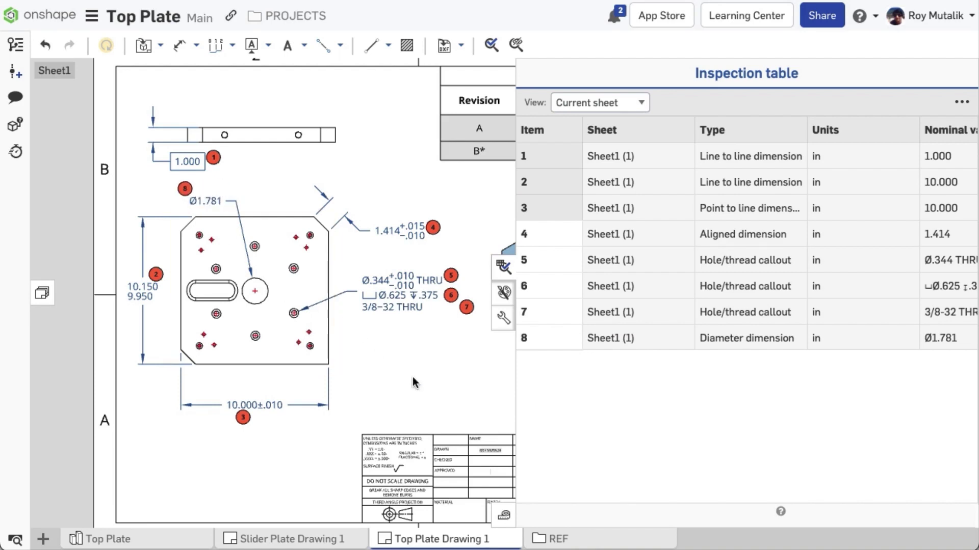
mouse_move(560, 212)
Export the Inspection table to CSV, keeping 'Store file in a new tab'
click(963, 104)
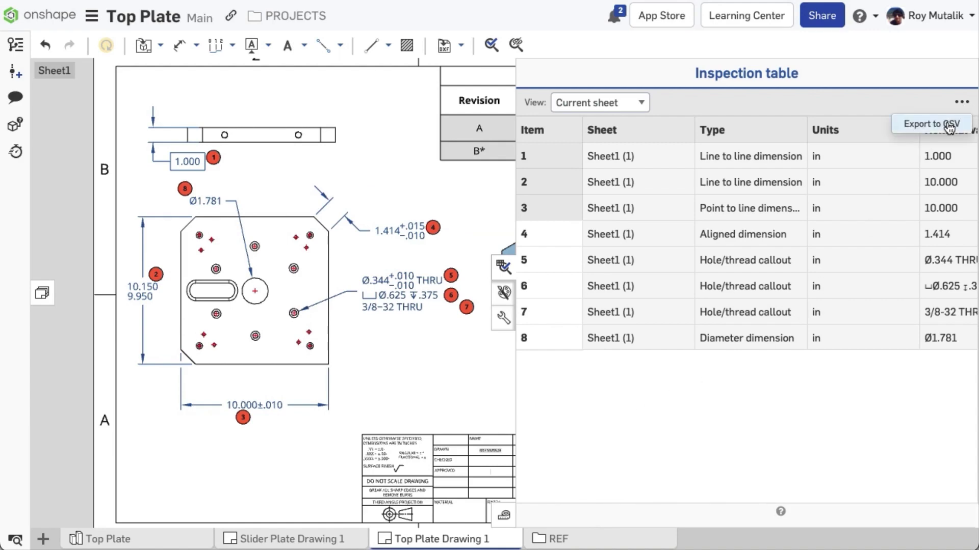
click(947, 123)
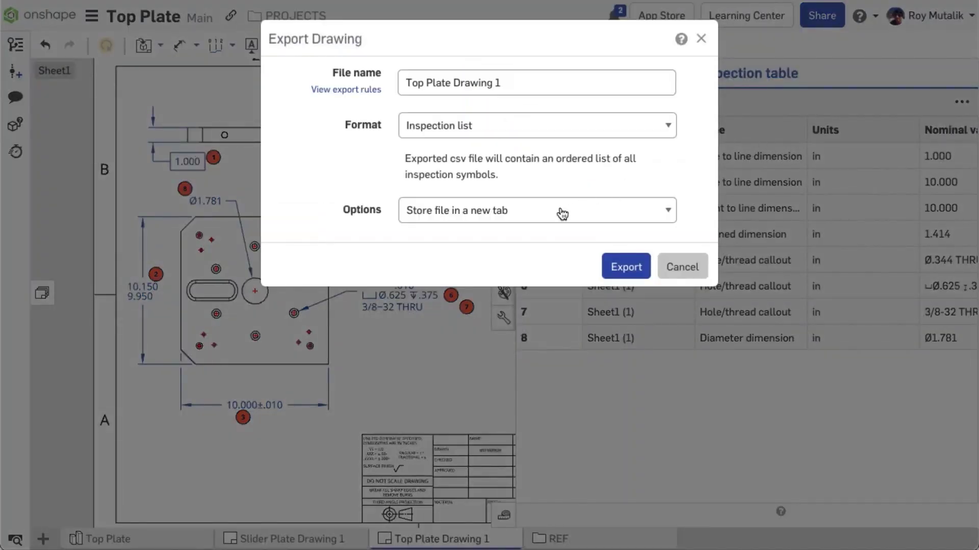
click(606, 265)
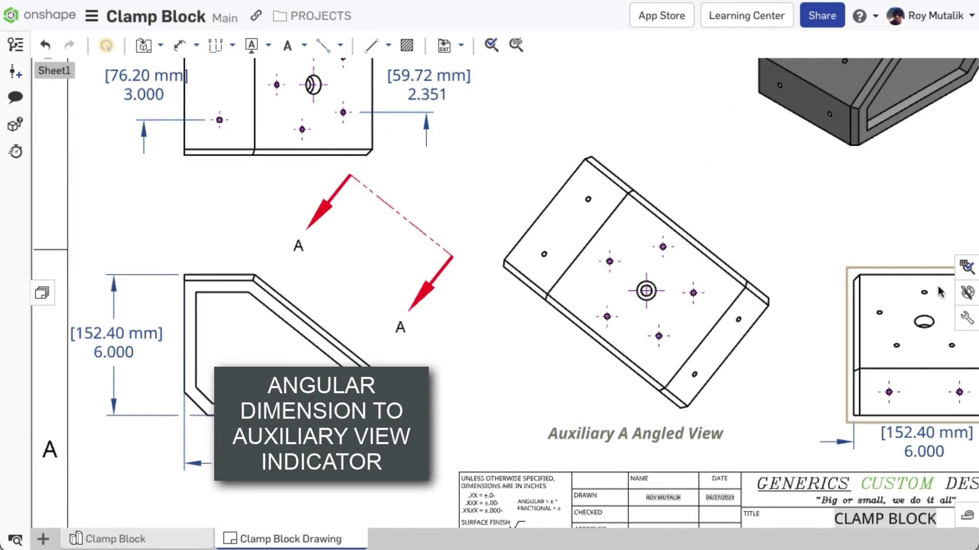
In Drawing properties, set auxiliary view indicators to the second, short-arrow reference format
click(967, 319)
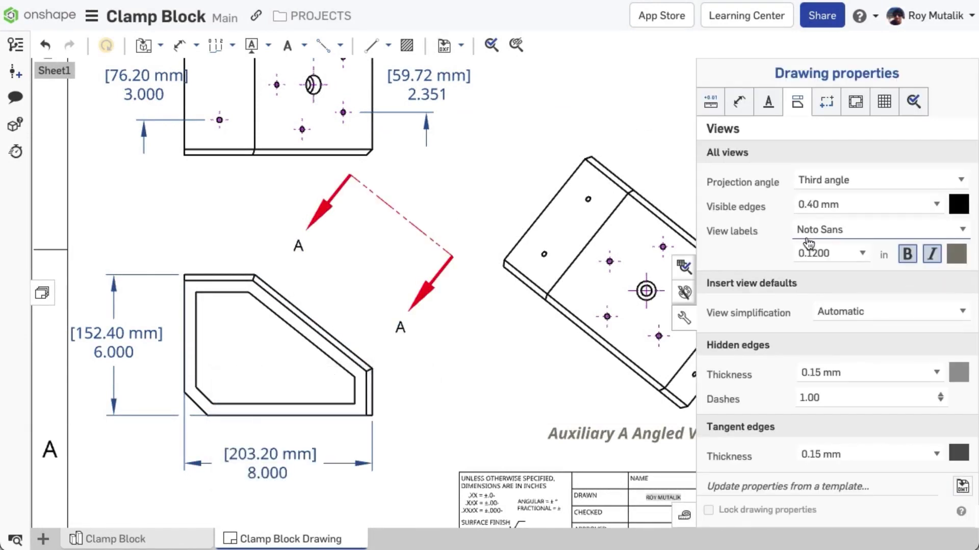
scroll(806, 234, down, 9)
scroll(806, 234, down, 5)
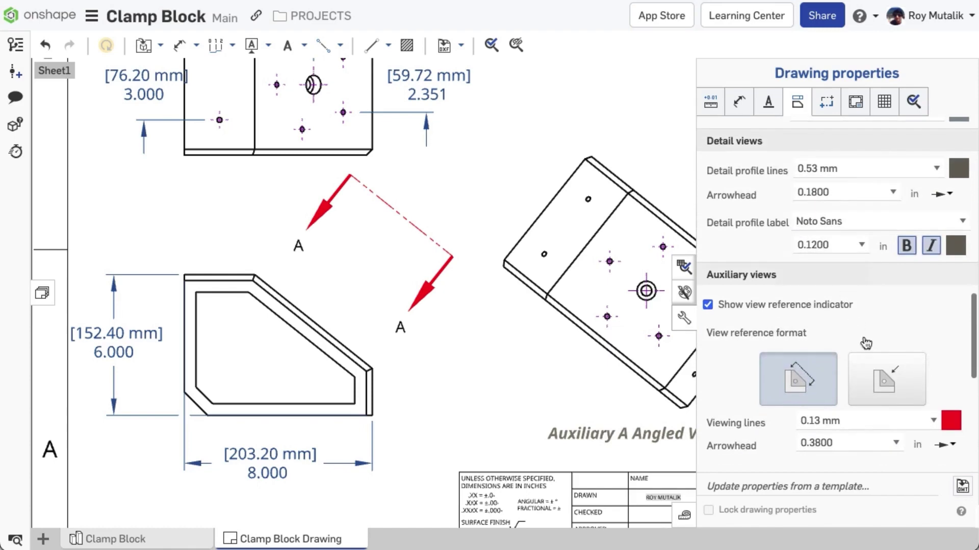
click(884, 390)
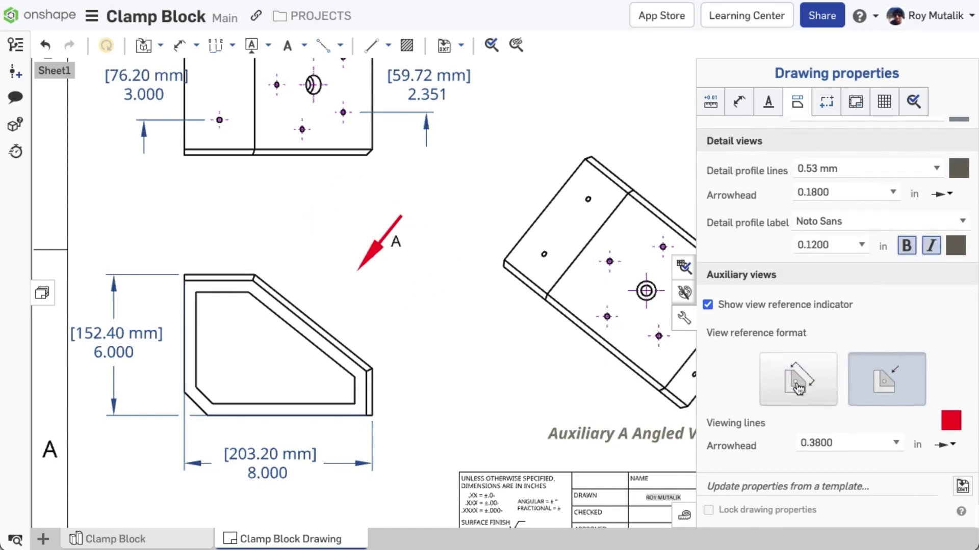
click(691, 322)
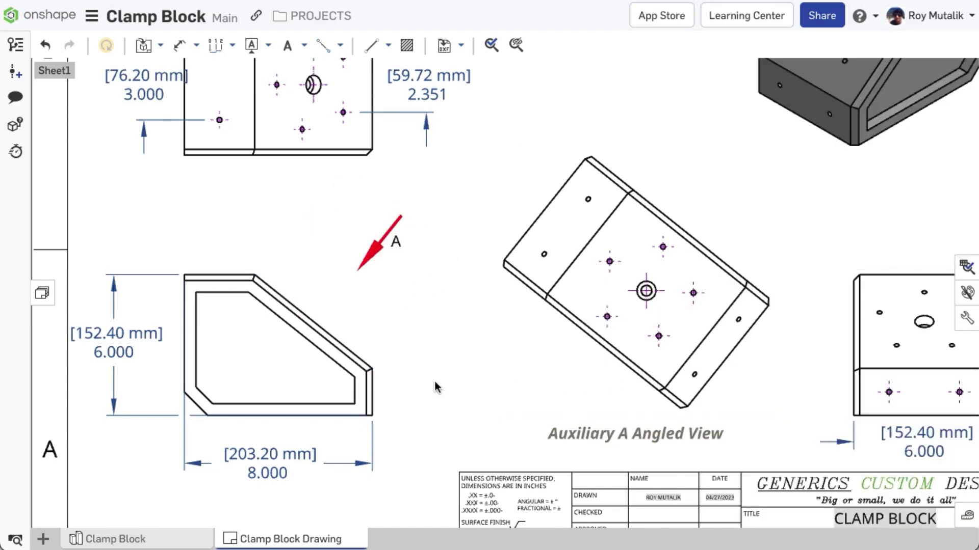
Add a 128.7° angular dimension between view arrow A and the block's top edge
click(179, 45)
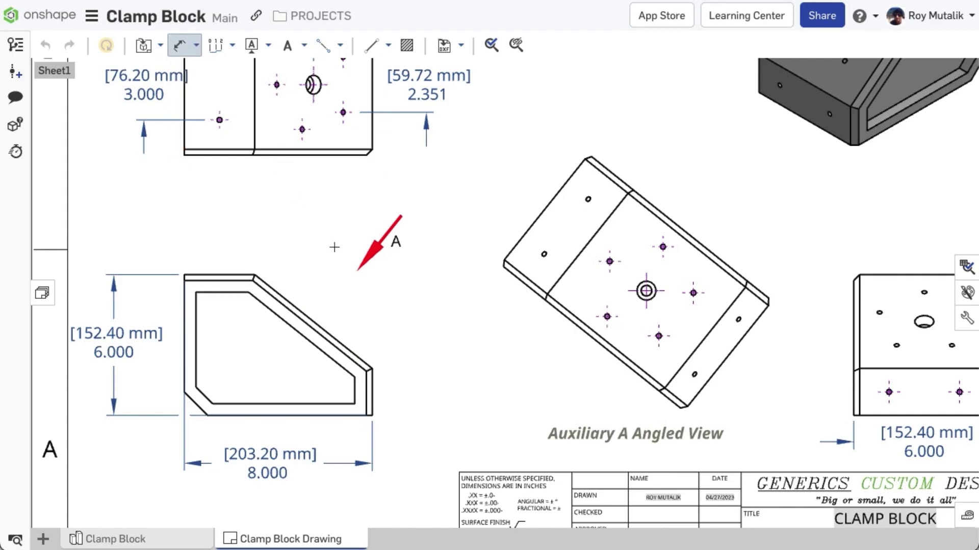
click(233, 276)
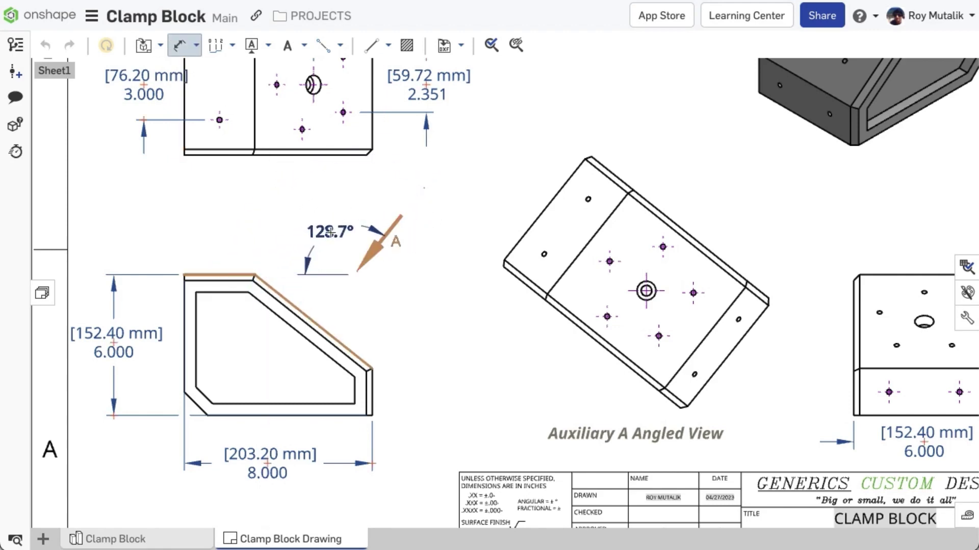
click(330, 232)
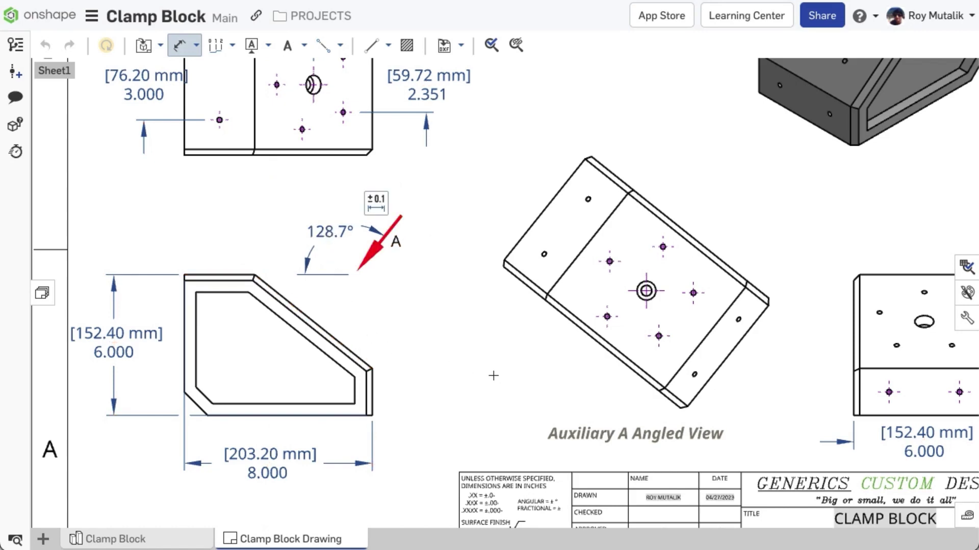
click(619, 151)
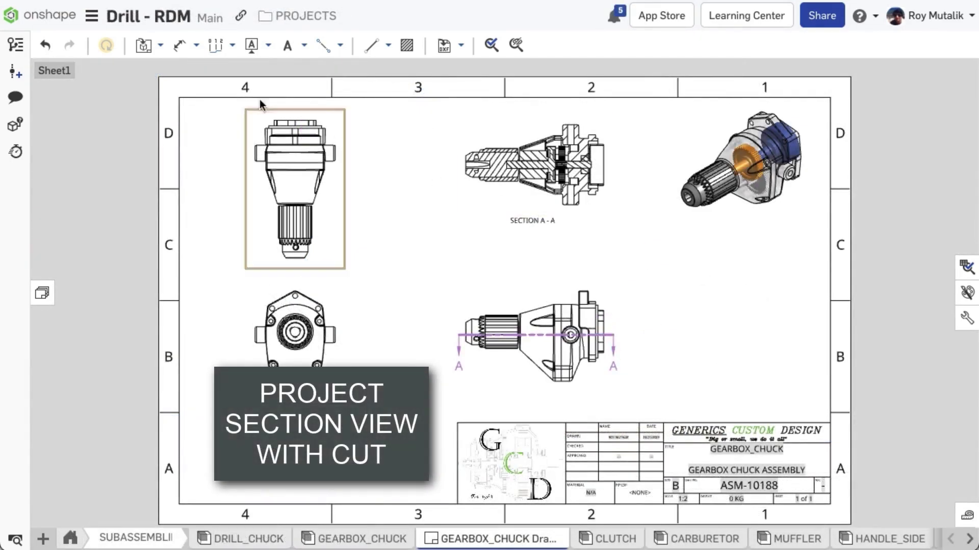
Project an isometric view with the section cut from Section A-A, placed at lower right
click(160, 44)
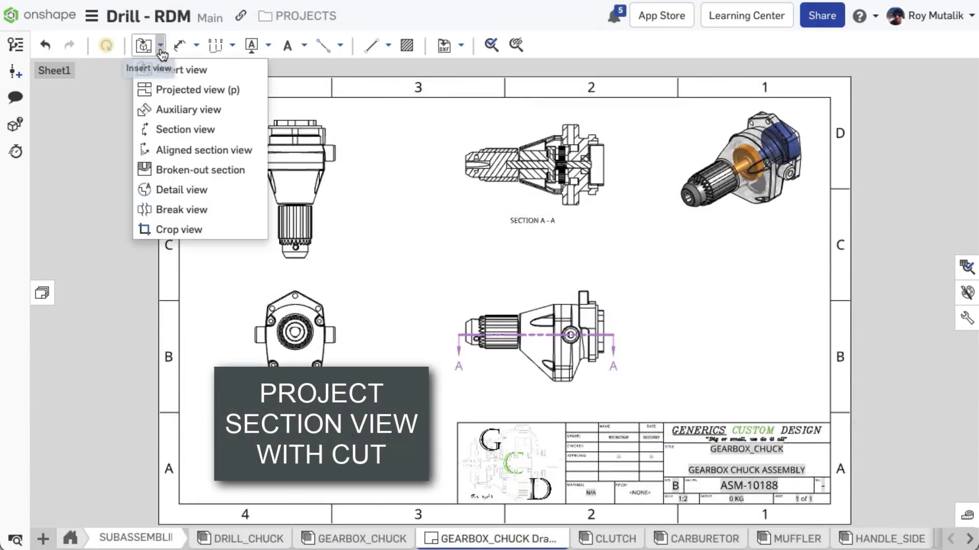
click(172, 91)
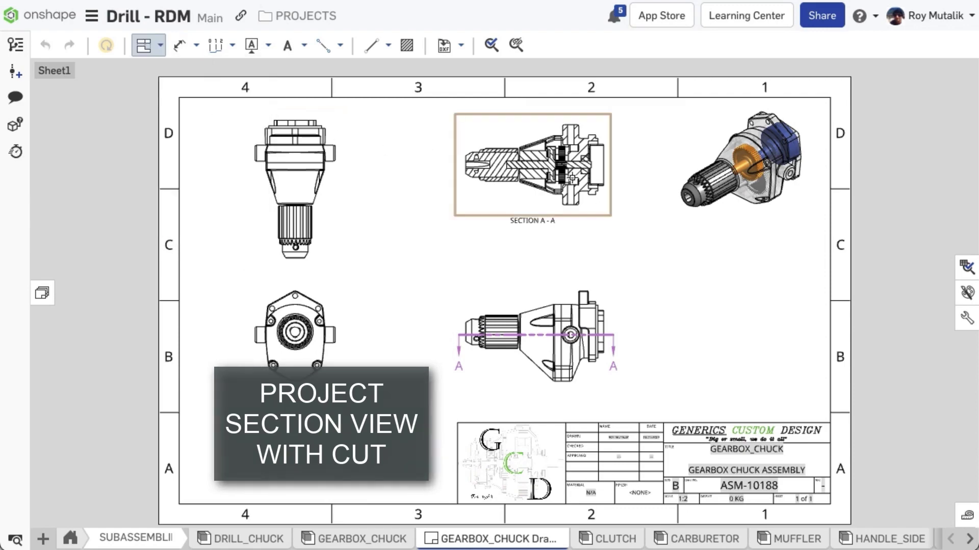
click(604, 198)
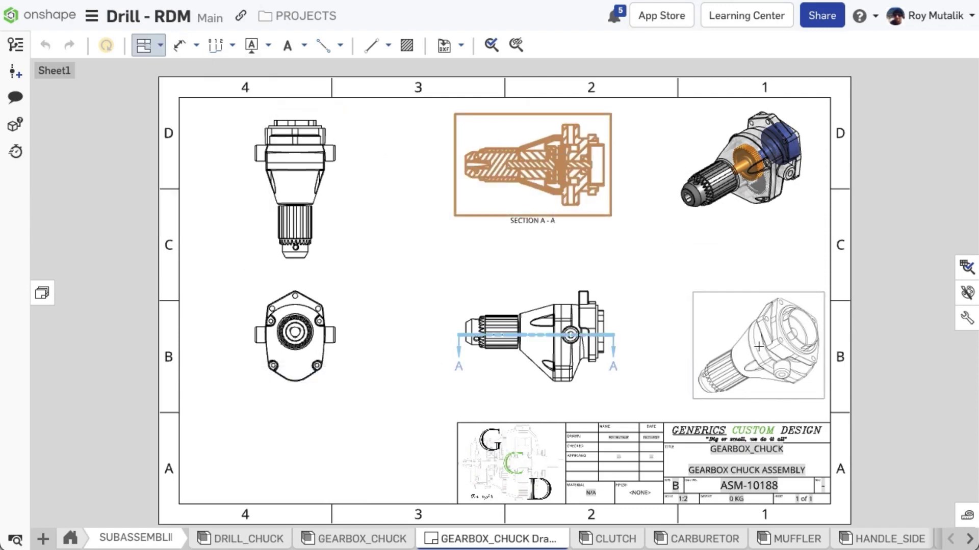
key(shift)
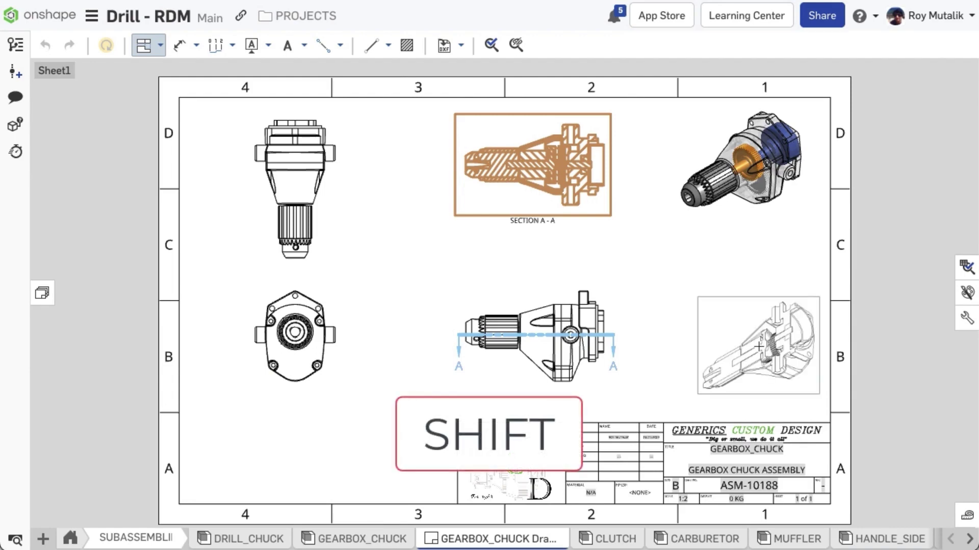
click(758, 347)
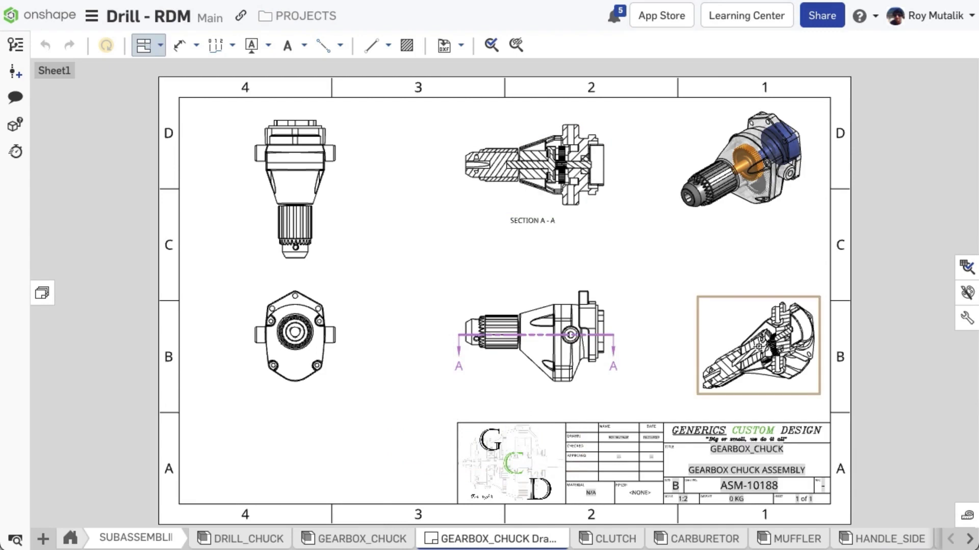
key(Escape)
Keep 'Apply parent view section cut' enabled in the new view's properties and confirm
double_click(793, 388)
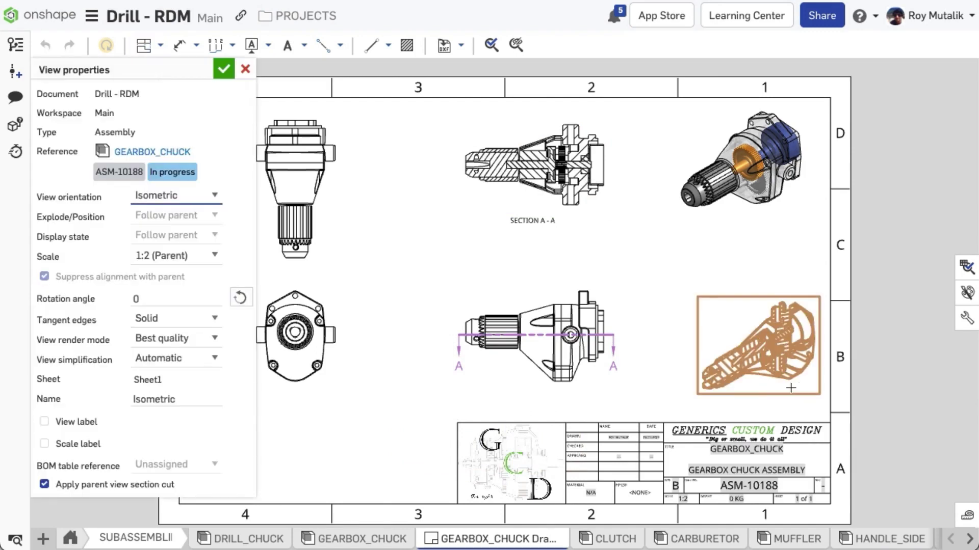
click(84, 484)
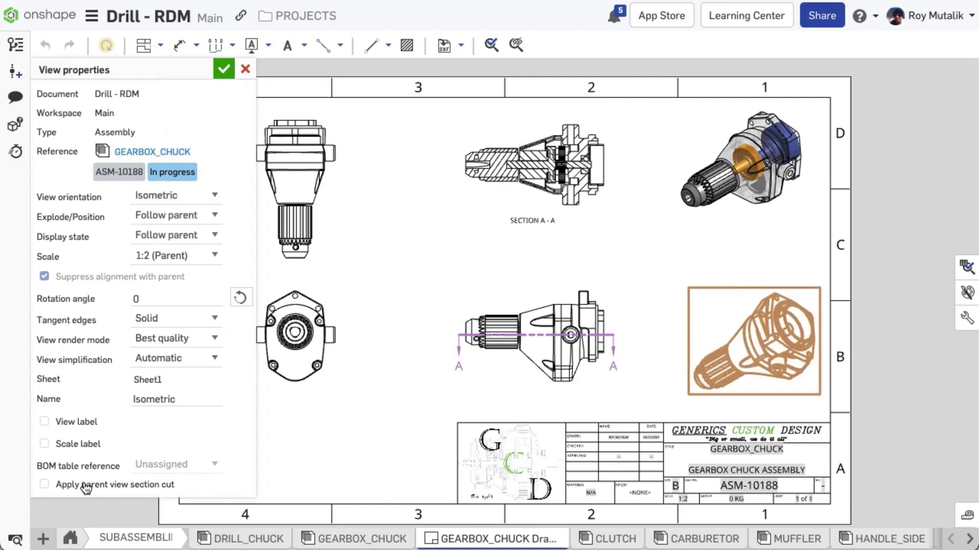
click(85, 485)
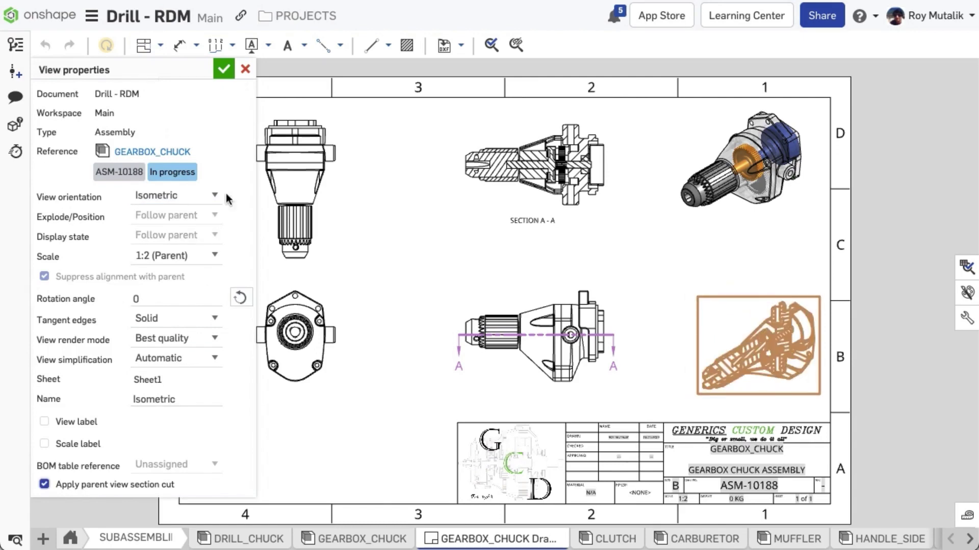
click(224, 70)
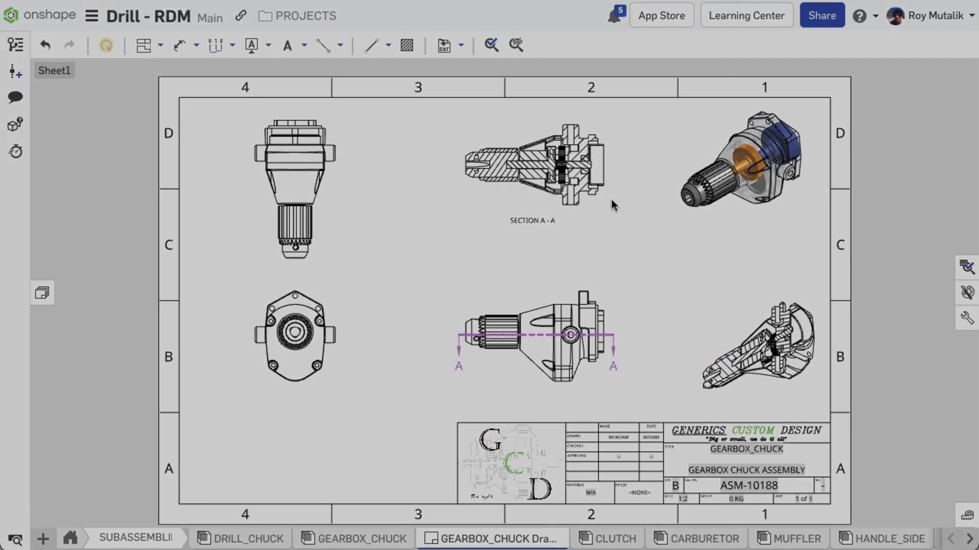